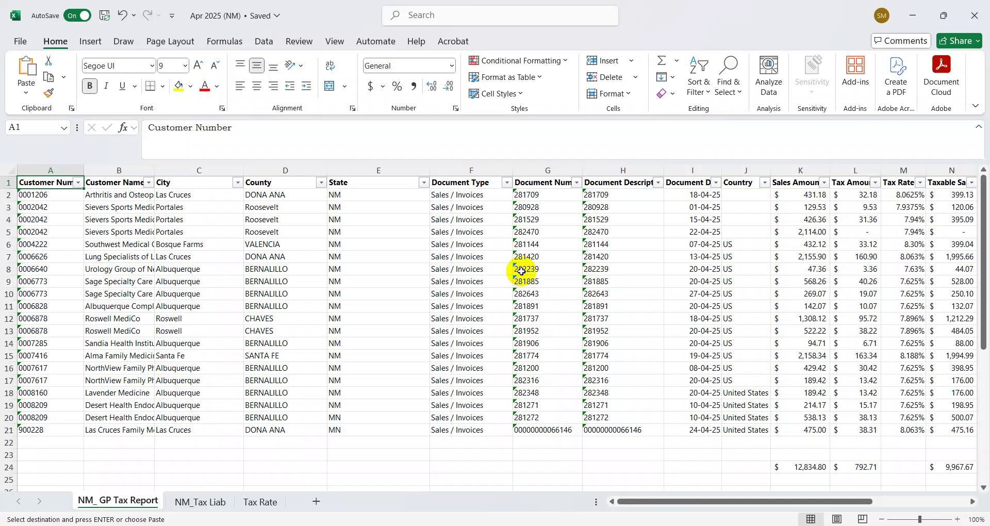
# Look through the April 2025 sales invoice rows in the NM_ GP Tax Report sheet by customer number
pyautogui.press('Down')
pyautogui.press('Down')
pyautogui.press('Down')
pyautogui.press('Down')
pyautogui.press('Down')
pyautogui.press('Down')
pyautogui.press('Down')
pyautogui.press('Down')
pyautogui.press('Down')
pyautogui.press('Down')
pyautogui.press('Down')
pyautogui.press('Down')
pyautogui.press('Down')
pyautogui.press('Down')
pyautogui.press('Down')
pyautogui.press('Down')
pyautogui.press('Down')
pyautogui.press('Down')
pyautogui.press('Down')
pyautogui.press('Down')
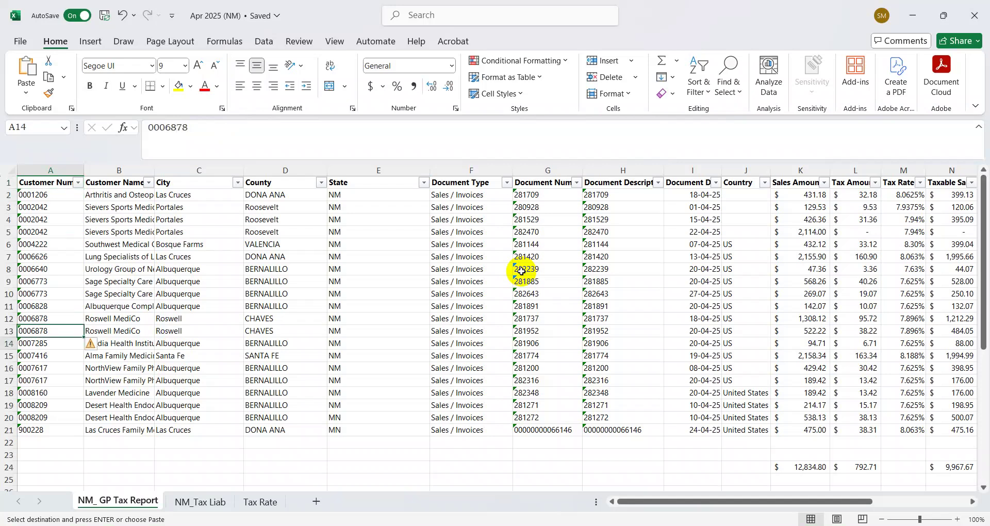
pyautogui.press('Up')
pyautogui.press('Up')
pyautogui.press('Up')
pyautogui.press('Up')
pyautogui.press('Up')
pyautogui.press('Up')
pyautogui.press('Up')
pyautogui.press('Up')
pyautogui.press('Up')
pyautogui.press('Up')
pyautogui.press('Up')
pyautogui.press('Up')
pyautogui.press('Up')
pyautogui.press('Up')
pyautogui.press('Up')
pyautogui.press('Up')
pyautogui.press('Up')
pyautogui.press('Up')
pyautogui.press('Up')
pyautogui.press('Up')
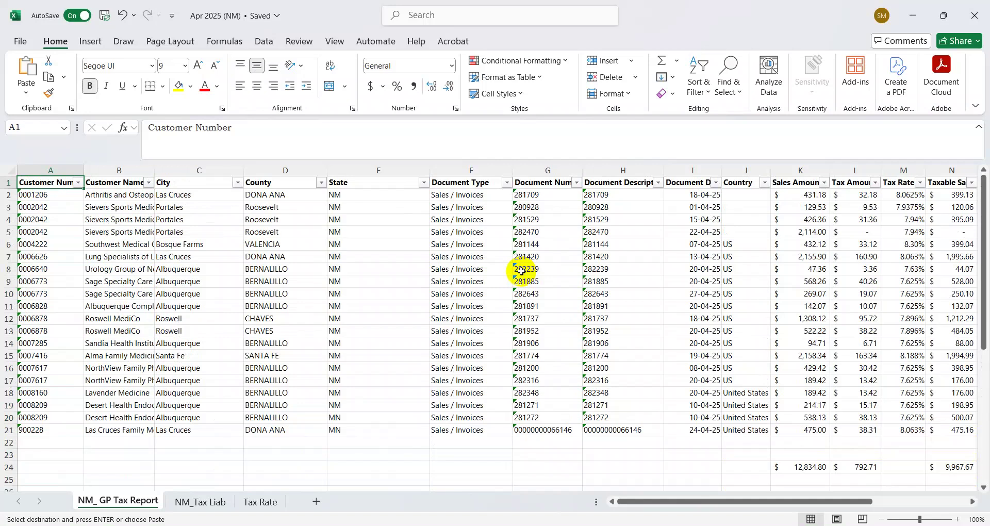
# Examine the customer name, city and county columns of the invoice data down to its last row
pyautogui.press('Right')
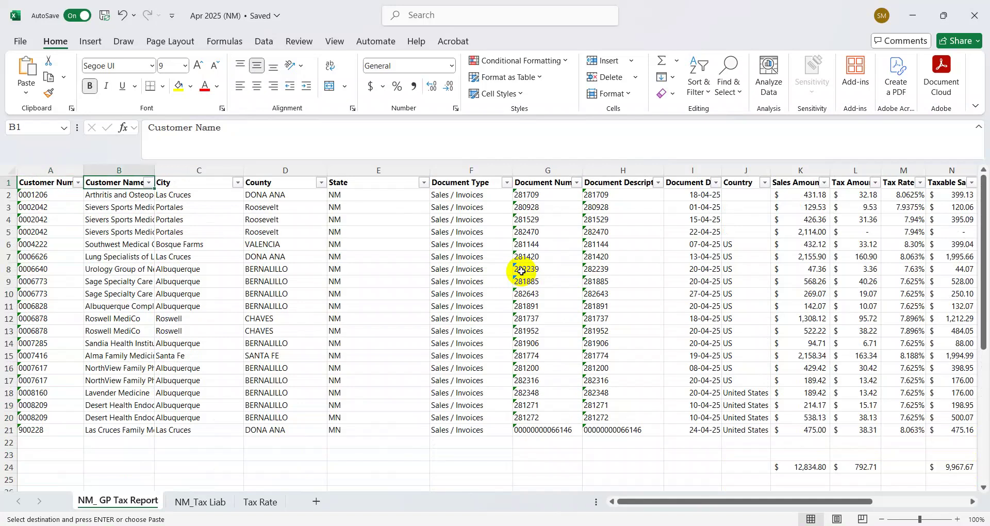
pyautogui.press('Right')
pyautogui.press('Right')
pyautogui.press('Down')
pyautogui.press('Down')
pyautogui.press('Down')
pyautogui.press('Down')
pyautogui.press('Down')
pyautogui.press('Down')
pyautogui.press('Down')
pyautogui.press('Down')
pyautogui.press('Down')
pyautogui.press('Down')
pyautogui.press('Down')
pyautogui.press('Down')
pyautogui.press('Down')
pyautogui.press('Down')
pyautogui.press('Down')
pyautogui.press('Down')
pyautogui.press('Down')
pyautogui.press('Down')
pyautogui.press('Down')
pyautogui.press('Down')
pyautogui.press('Down')
pyautogui.press('Down')
pyautogui.press('Down')
pyautogui.press('Down')
pyautogui.press('Down')
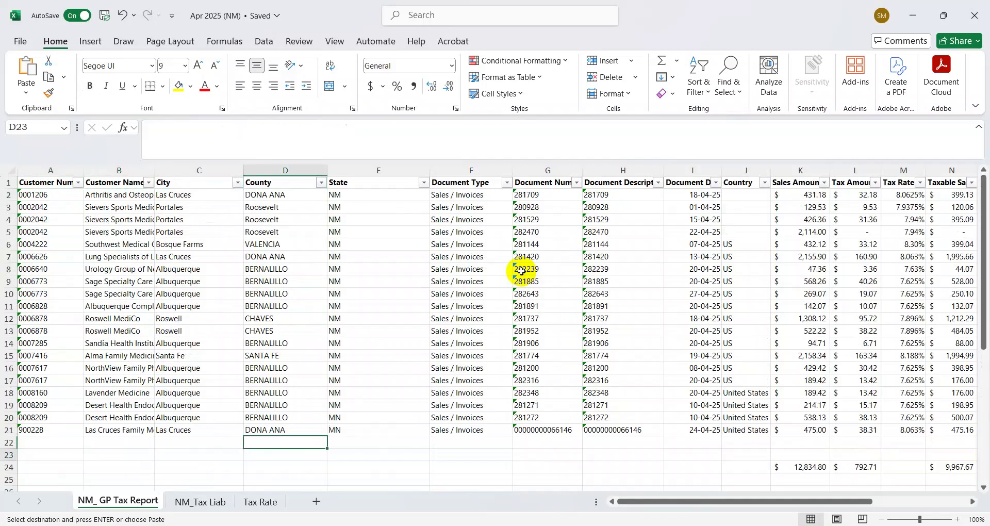
# Review the pivot table below the invoice data, checking sales, taxable, non-taxable and tax amounts by city and county
pyautogui.press('Up')
pyautogui.press('Up')
pyautogui.press('Up')
pyautogui.press('Up')
pyautogui.press('Up')
pyautogui.press('Up')
pyautogui.press('Up')
pyautogui.press('Up')
pyautogui.press('Up')
pyautogui.press('Up')
pyautogui.press('Up')
pyautogui.press('Up')
pyautogui.press('Up')
pyautogui.press('Left')
pyautogui.press('Left')
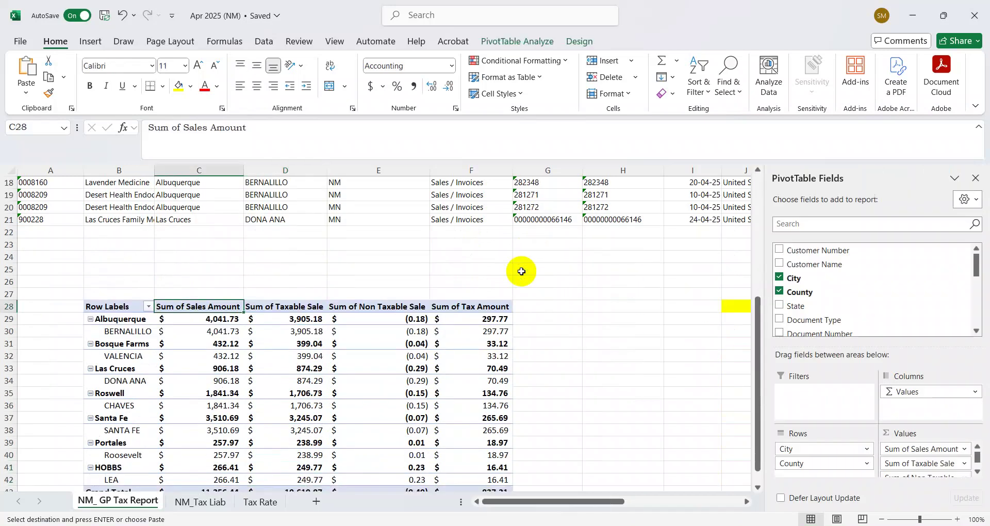
pyautogui.press('Down')
pyautogui.press('Down')
pyautogui.press('Down')
pyautogui.press('Down')
pyautogui.press('Down')
pyautogui.press('Down')
pyautogui.press('Down')
pyautogui.press('Down')
pyautogui.press('Down')
pyautogui.press('Down')
pyautogui.press('Down')
pyautogui.press('Down')
pyautogui.press('Down')
pyautogui.press('Down')
pyautogui.press('Down')
pyautogui.press('Down')
pyautogui.press('Down')
pyautogui.press('Up')
pyautogui.press('Up')
pyautogui.press('Up')
pyautogui.press('Up')
pyautogui.press('Up')
pyautogui.press('Up')
pyautogui.press('Up')
pyautogui.press('Up')
pyautogui.press('Up')
pyautogui.press('Up')
pyautogui.press('Up')
pyautogui.press('Up')
pyautogui.press('Up')
pyautogui.press('Up')
pyautogui.press('Up')
pyautogui.press('Up')
pyautogui.press('Up')
pyautogui.press('Up')
pyautogui.press('Up')
pyautogui.press('Up')
pyautogui.press('Up')
pyautogui.press('Up')
pyautogui.press('Up')
pyautogui.press('Up')
pyautogui.press('Up')
pyautogui.press('Up')
pyautogui.press('Up')
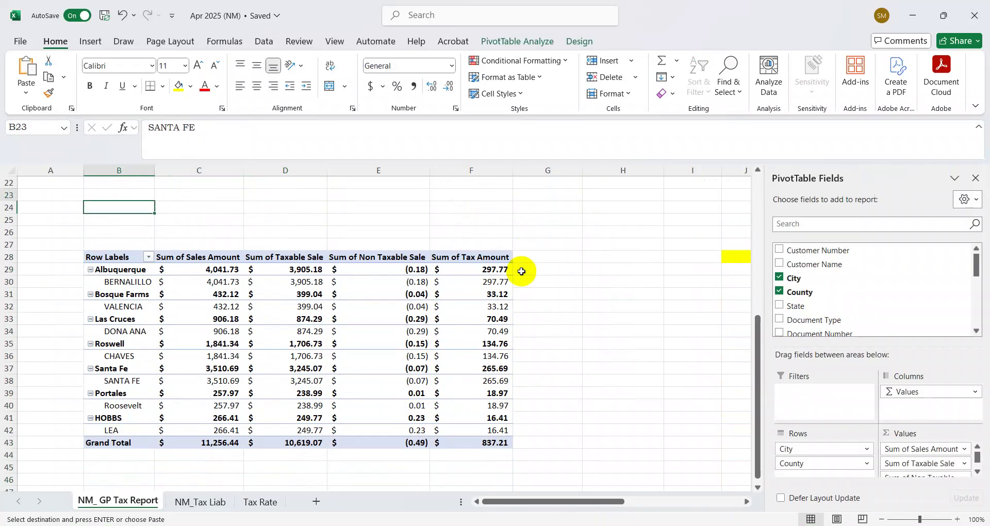
pyautogui.press('Down')
pyautogui.press('Down')
pyautogui.press('Down')
pyautogui.press('Down')
pyautogui.press('Down')
pyautogui.press('Down')
pyautogui.press('Down')
pyautogui.press('Down')
pyautogui.press('Down')
pyautogui.press('Down')
pyautogui.press('Down')
pyautogui.press('Down')
pyautogui.press('Down')
pyautogui.press('Down')
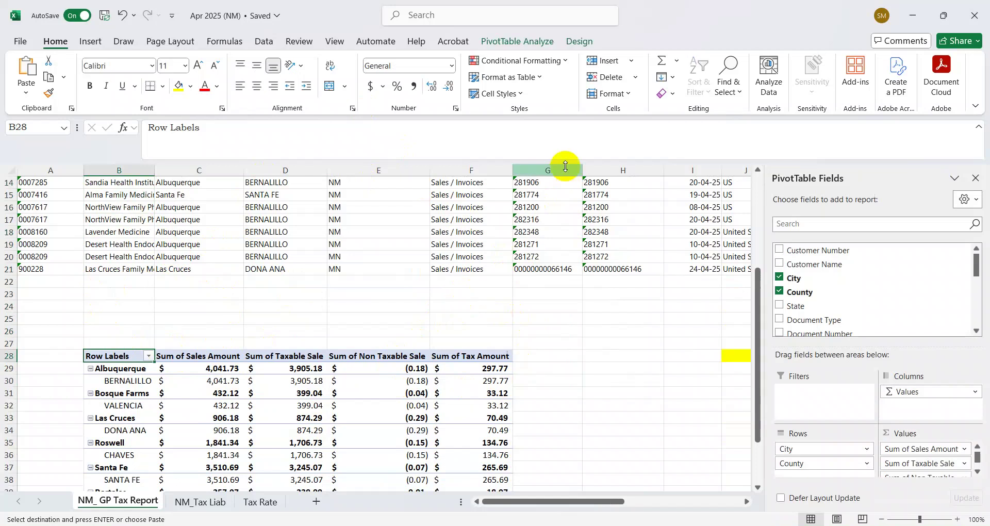
# Change the pivot table's data source range to 'NM_ GP Tax Report'!$A$1:$T$21
pyautogui.click(517, 41)
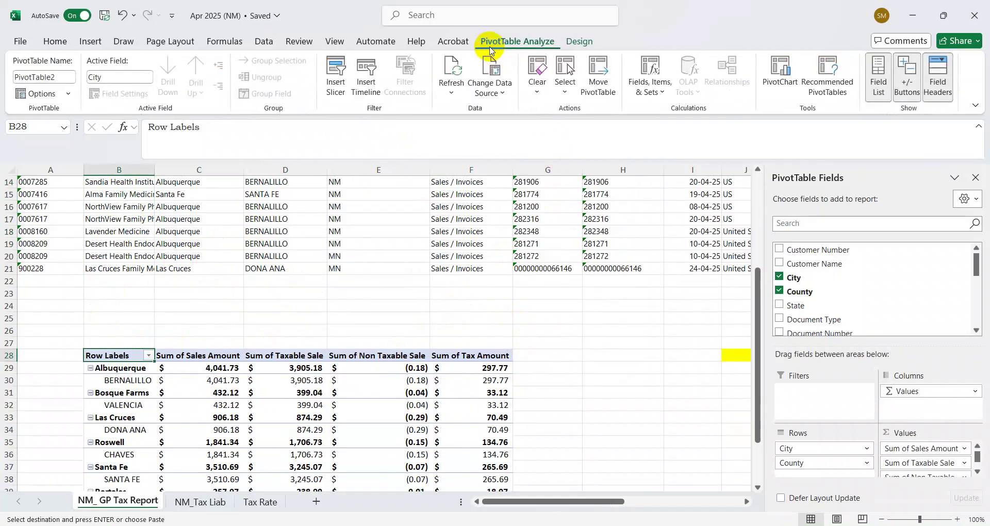
pyautogui.click(503, 95)
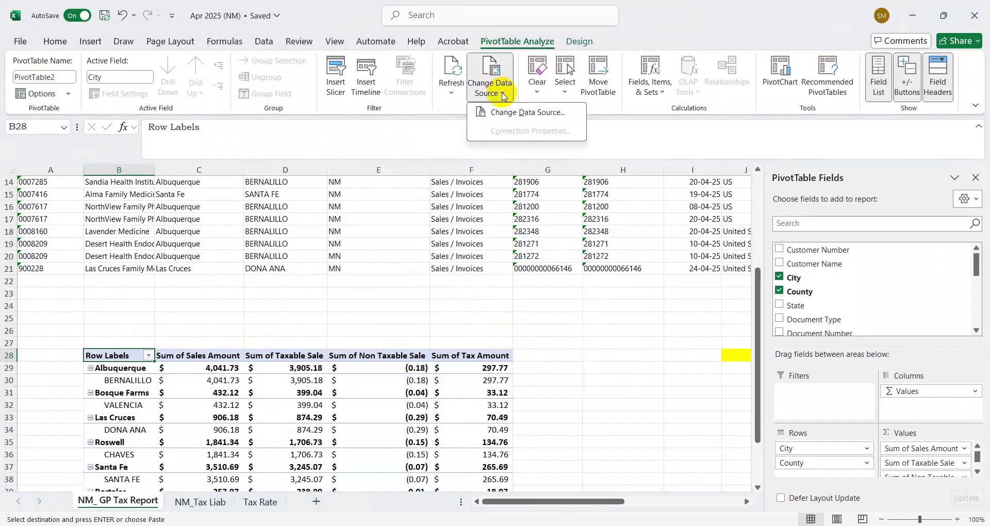
pyautogui.click(518, 115)
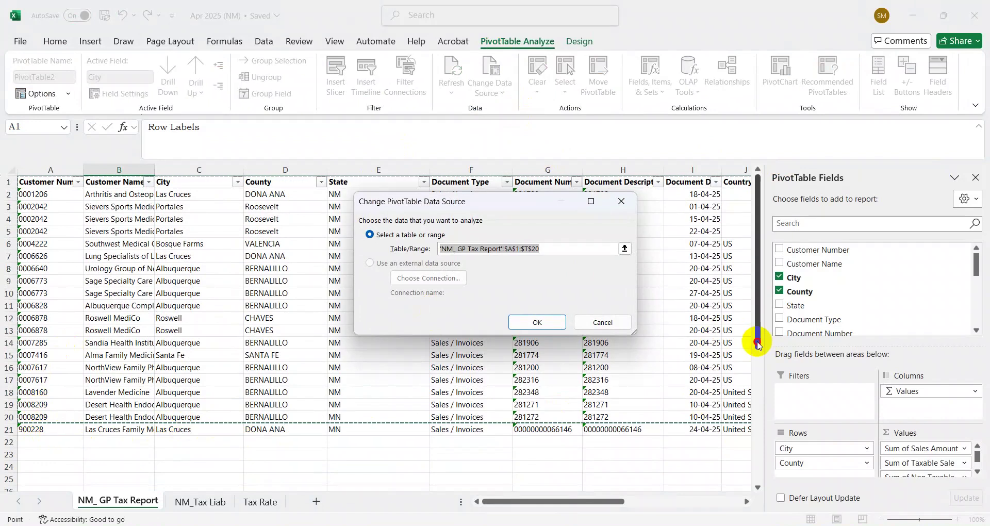
pyautogui.scroll(-3, 754, 279)
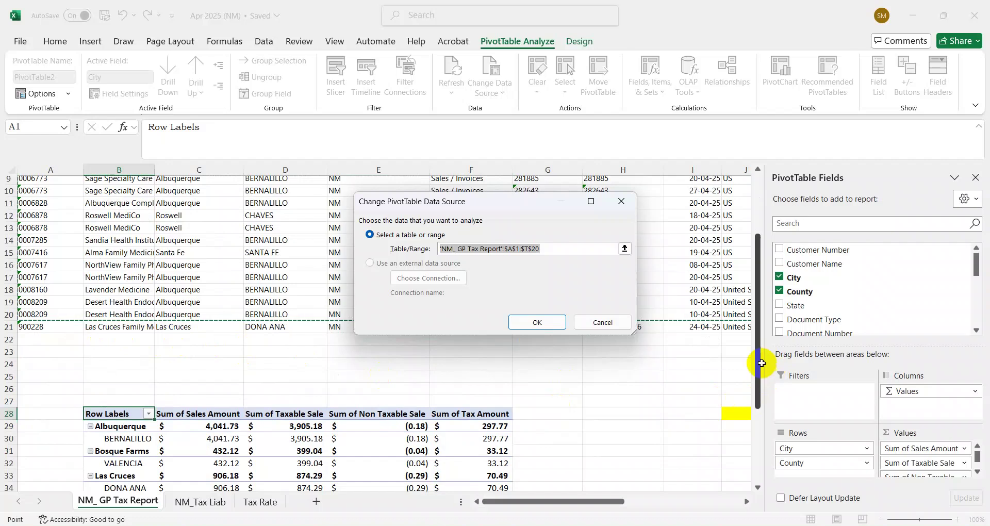
pyautogui.click(553, 251)
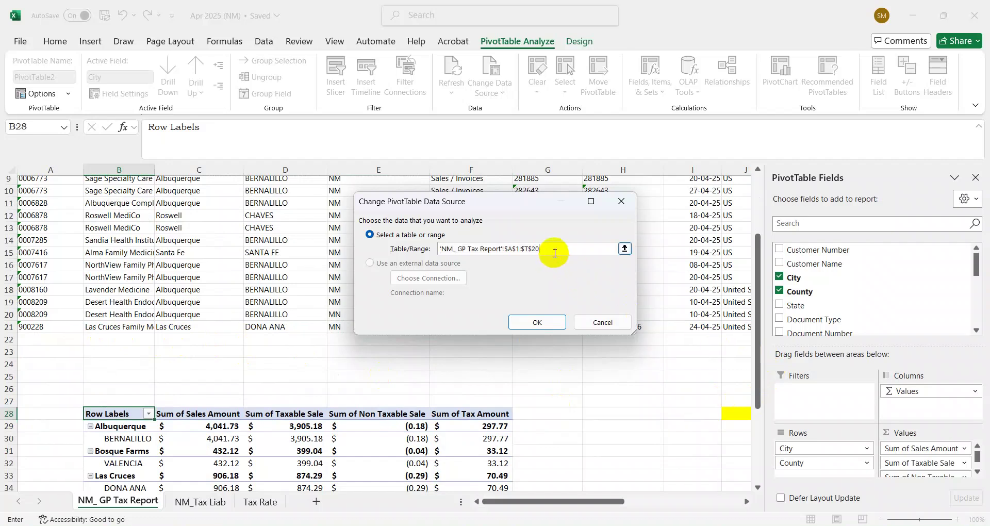
pyautogui.click(552, 322)
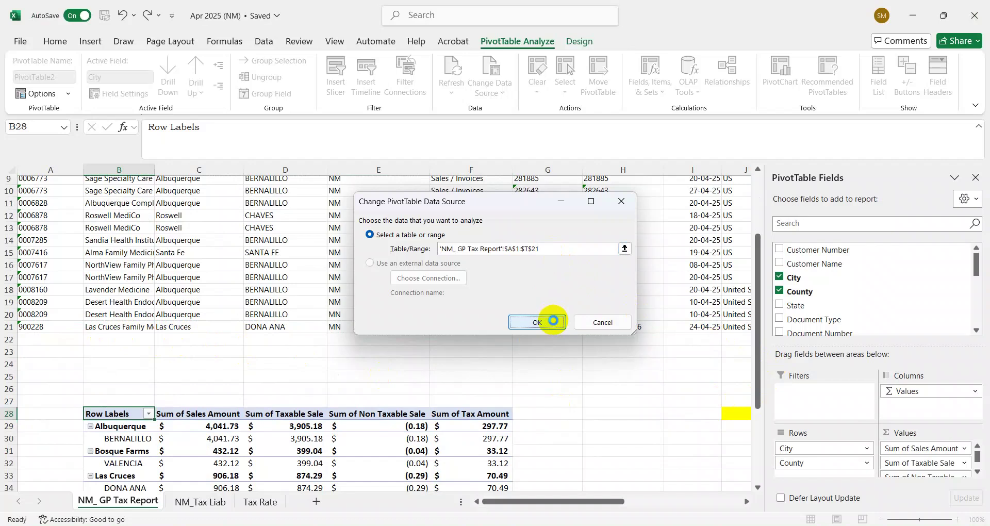
# Refresh the city and county pivot table
pyautogui.hotkey('ctrl', 'Down')
pyautogui.rightClick(451, 344)
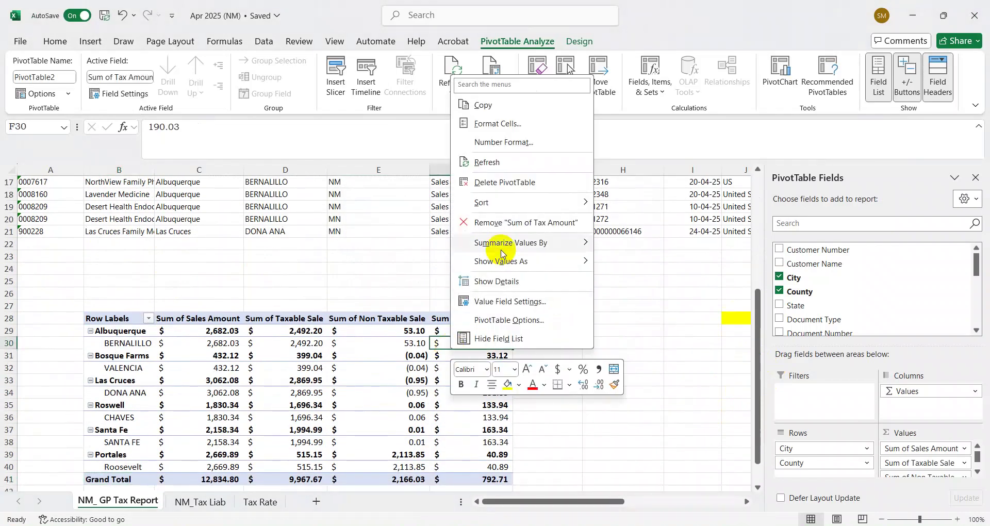
pyautogui.click(484, 163)
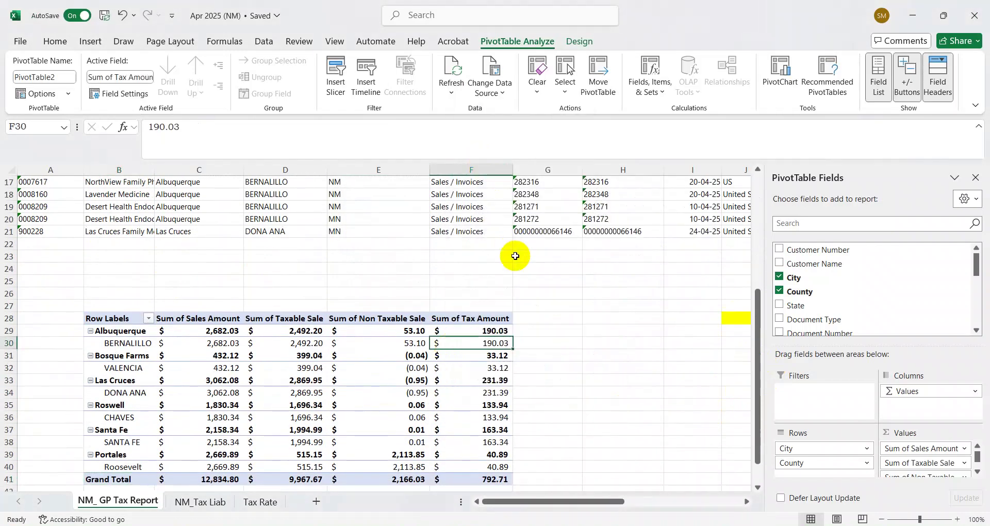
# Check the refreshed pivot table against the invoice rows above it
pyautogui.press('Up')
pyautogui.press('Up')
pyautogui.hotkey('ctrl', 'Left')
pyautogui.hotkey('ctrl', 'Up')
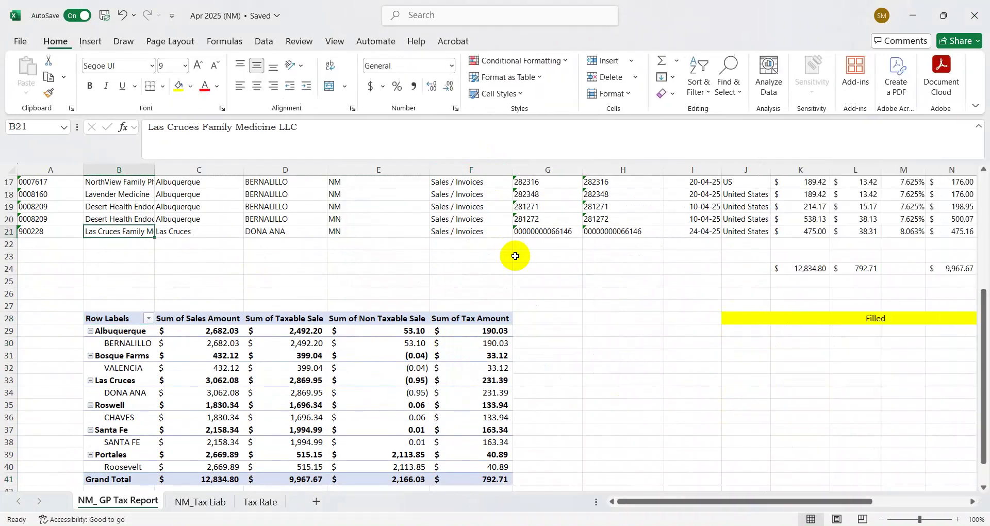
pyautogui.press('Right')
pyautogui.press('Right')
pyautogui.hotkey('ctrl', 'Left')
pyautogui.press('Right')
pyautogui.hotkey('ctrl', 'Down')
# Switch to the New Mexico Taxpayer Access Point site in the browser
pyautogui.hotkey('alt', 'Tab')
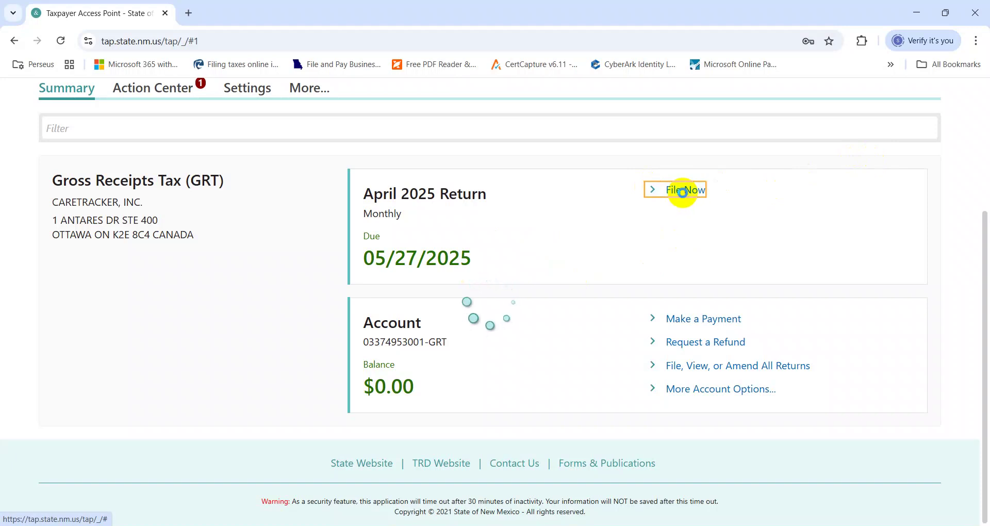
# Start filing the April 2025 Gross Receipts Tax return and continue past the instructions and registration pages
pyautogui.click(682, 192)
pyautogui.scroll(-3, 684, 194)
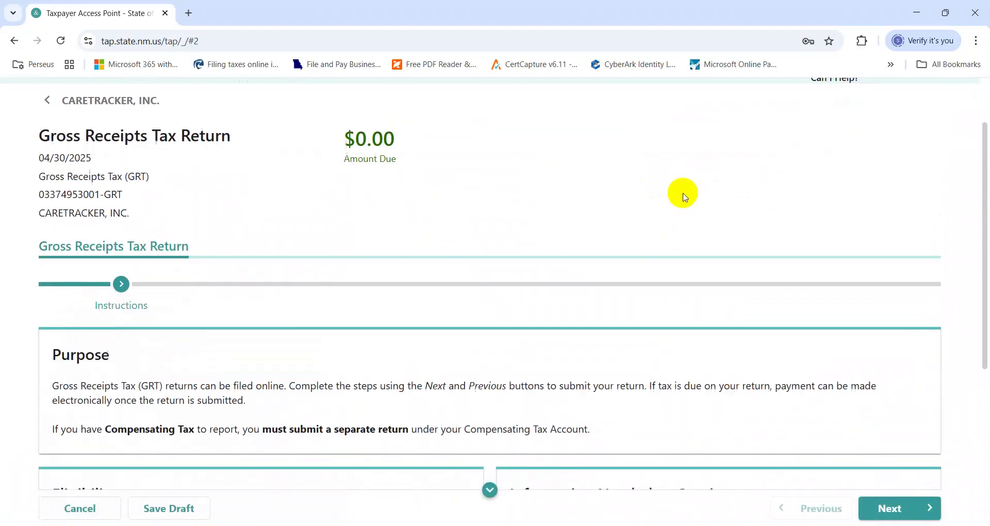
pyautogui.scroll(-4, 684, 195)
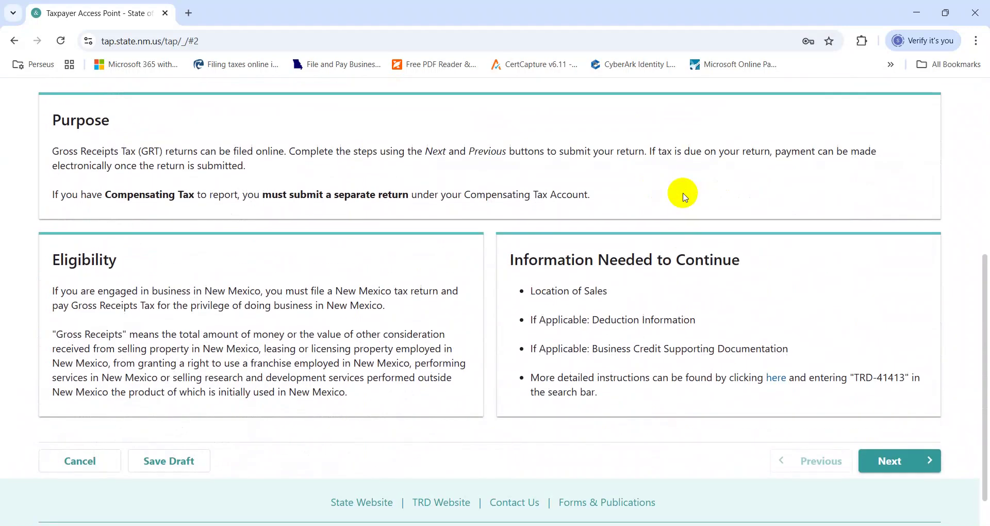
pyautogui.click(871, 459)
pyautogui.scroll(-7, 979, 289)
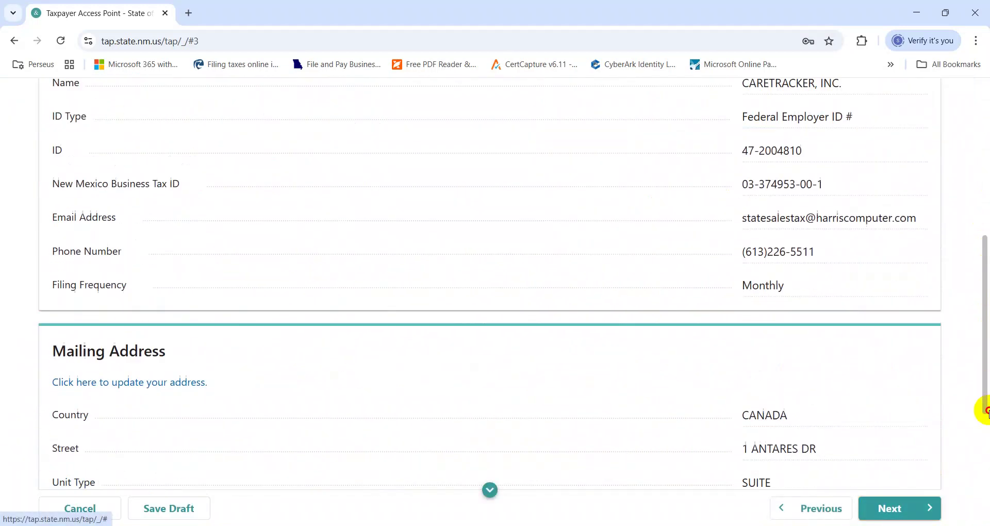
pyautogui.scroll(-2, 986, 413)
pyautogui.click(905, 500)
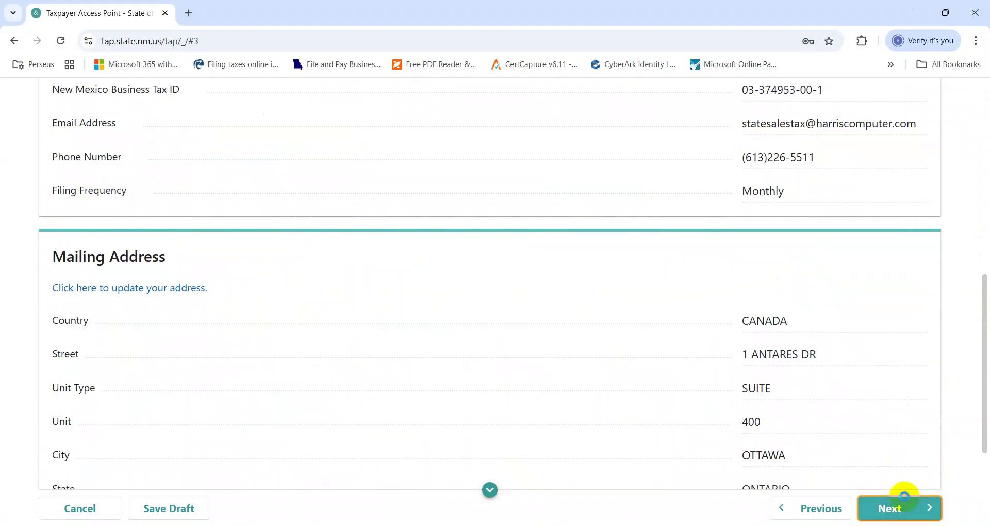
# Answer Yes to having gross receipts to report, bringing up the list of tax locations
pyautogui.scroll(-4, 902, 498)
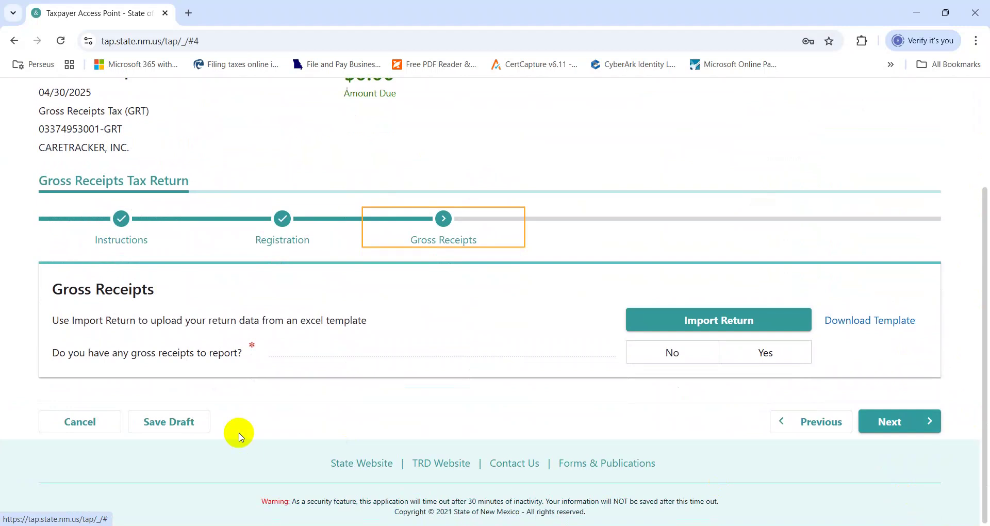
pyautogui.click(764, 354)
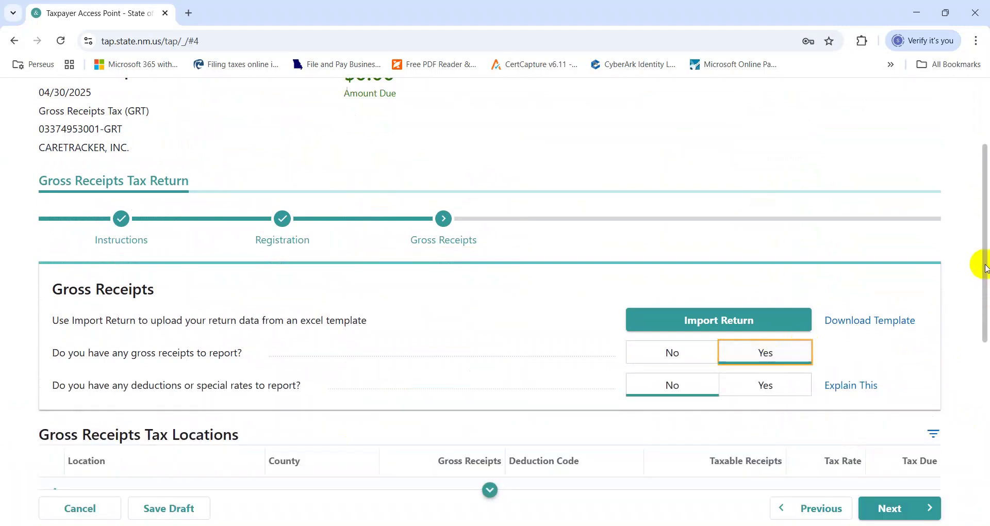
pyautogui.moveTo(979, 265); pyautogui.dragTo(983, 356)
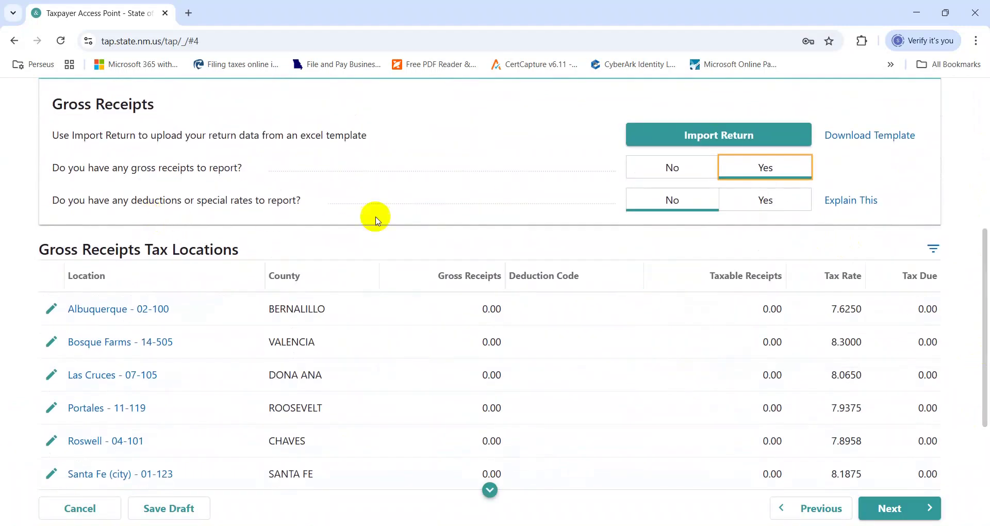
# Switch to the Excel workbook and check the Portales non-taxable sale in the pivot table and the sales amounts in the invoice rows
pyautogui.hotkey('alt', 'Tab')
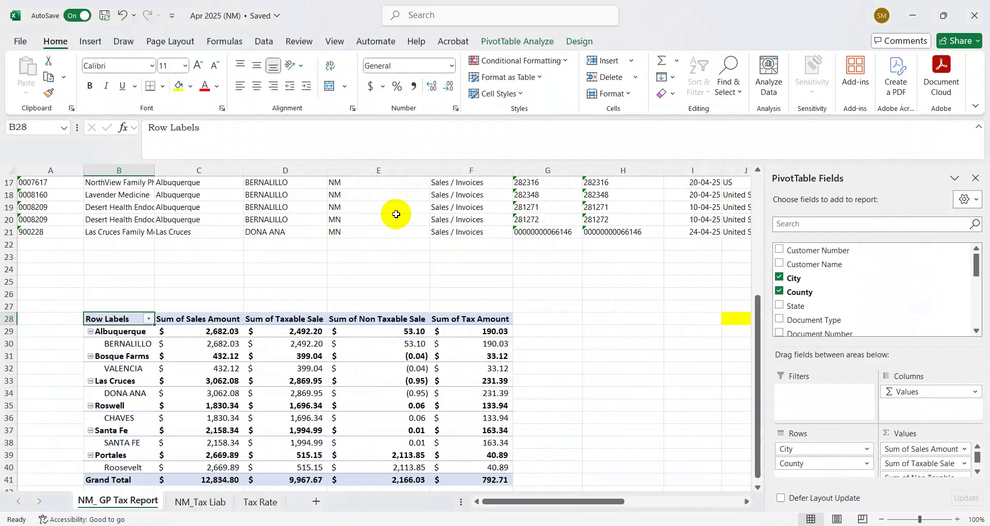
pyautogui.press('Left')
pyautogui.press('Down')
pyautogui.press('Right')
pyautogui.hotkey('ctrl', 'Down')
pyautogui.press('Up')
pyautogui.press('Right')
pyautogui.press('Right')
pyautogui.press('Right')
pyautogui.press('Up')
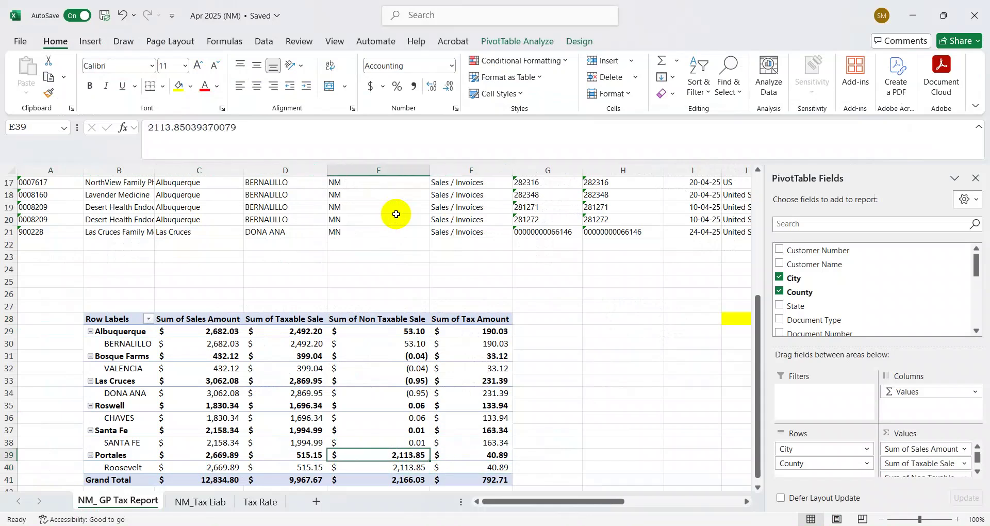
pyautogui.hotkey('ctrl', 'Up')
pyautogui.hotkey('ctrl', 'Up')
pyautogui.hotkey('ctrl', 'Up')
pyautogui.press('Right')
pyautogui.press('Right')
pyautogui.press('Right')
pyautogui.press('Right')
pyautogui.press('Right')
pyautogui.press('Right')
pyautogui.hotkey('ctrl', 'Down')
pyautogui.hotkey('ctrl', 'Left')
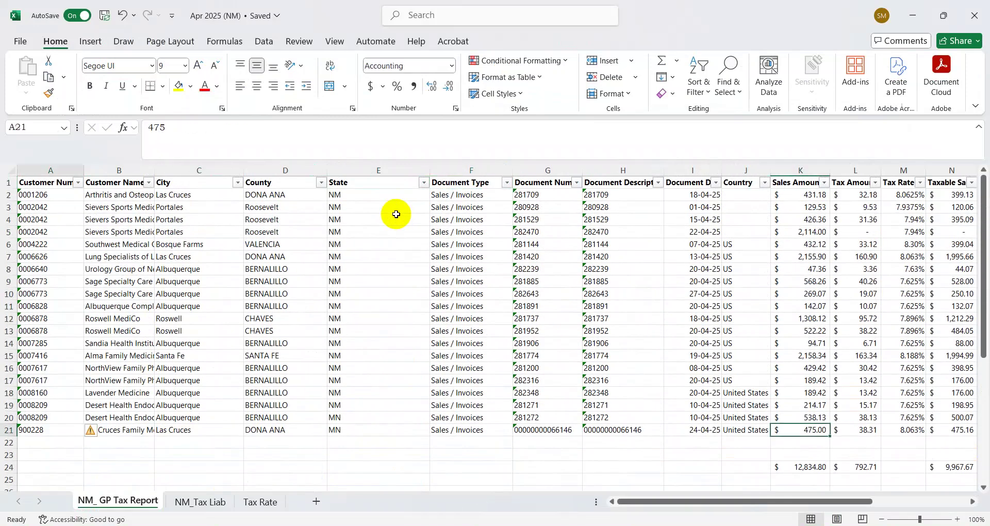
pyautogui.press('Right')
pyautogui.hotkey('ctrl', 'Down')
pyautogui.hotkey('ctrl', 'Down')
pyautogui.press('Up')
# Switch back to the return in the browser and answer Yes to having deductions or special rates to report
pyautogui.hotkey('alt', 'Tab')
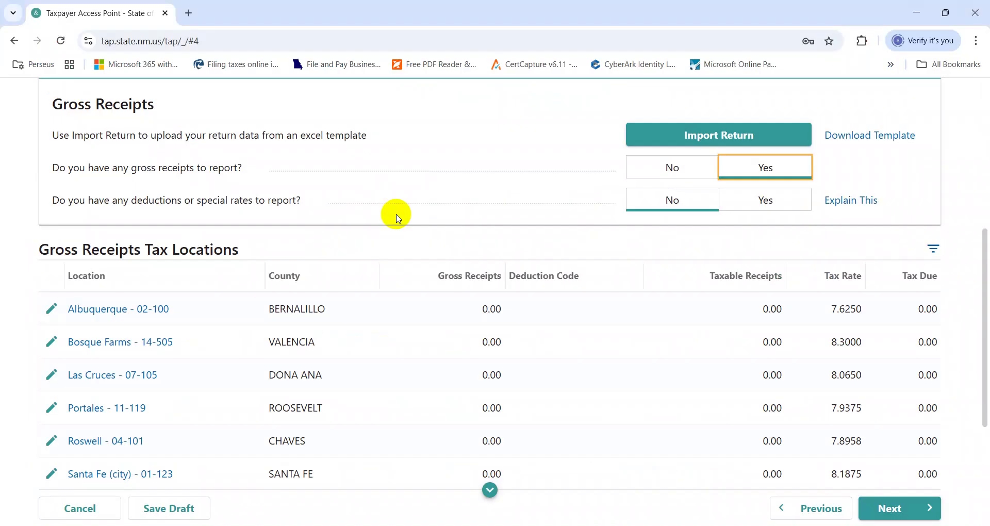
pyautogui.click(793, 214)
pyautogui.scroll(-1, 988, 330)
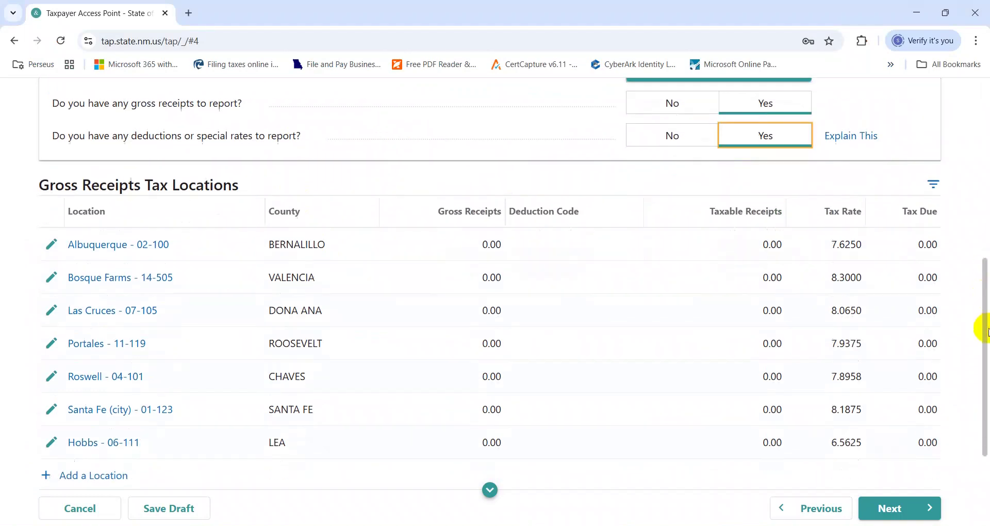
# Copy Albuquerque's taxable sale from the pivot table and save 2,492.20 as the gross receipts for Albuquerque - 02-100
pyautogui.click(147, 240)
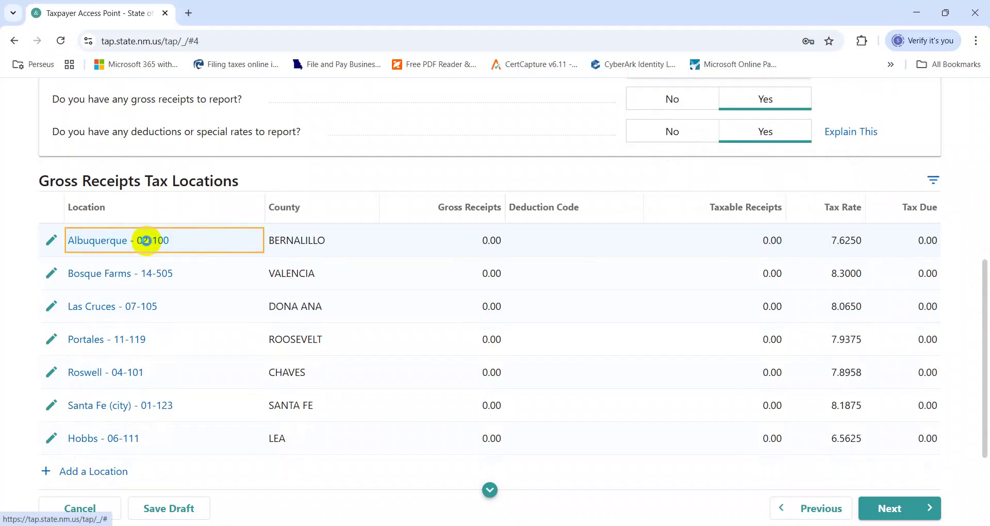
pyautogui.hotkey('alt', 'Tab')
pyautogui.hotkey('ctrl', 'Up')
pyautogui.press('Down')
pyautogui.hotkey('ctrl', 'c')
pyautogui.hotkey('alt', 'Tab')
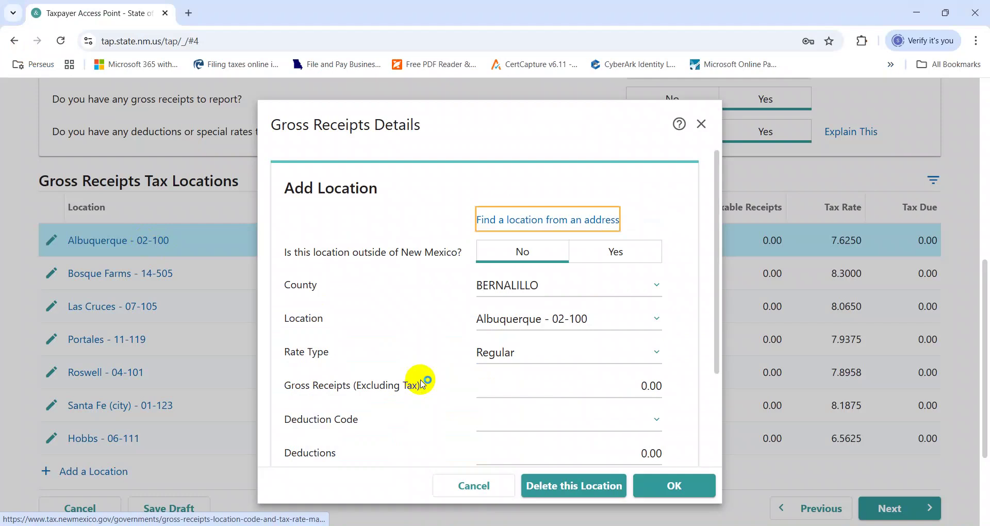
pyautogui.click(568, 373)
pyautogui.hotkey('ctrl', 'v')
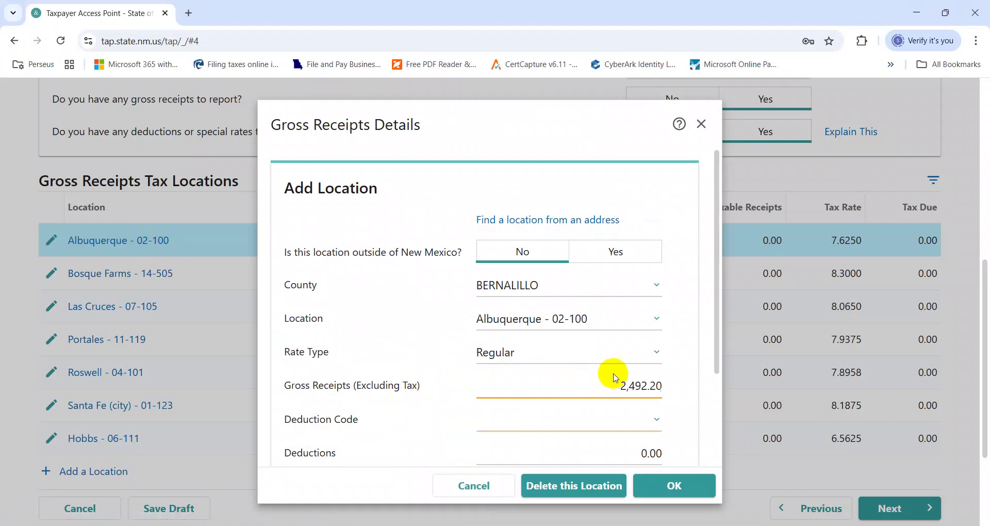
pyautogui.moveTo(718, 354); pyautogui.dragTo(669, 471)
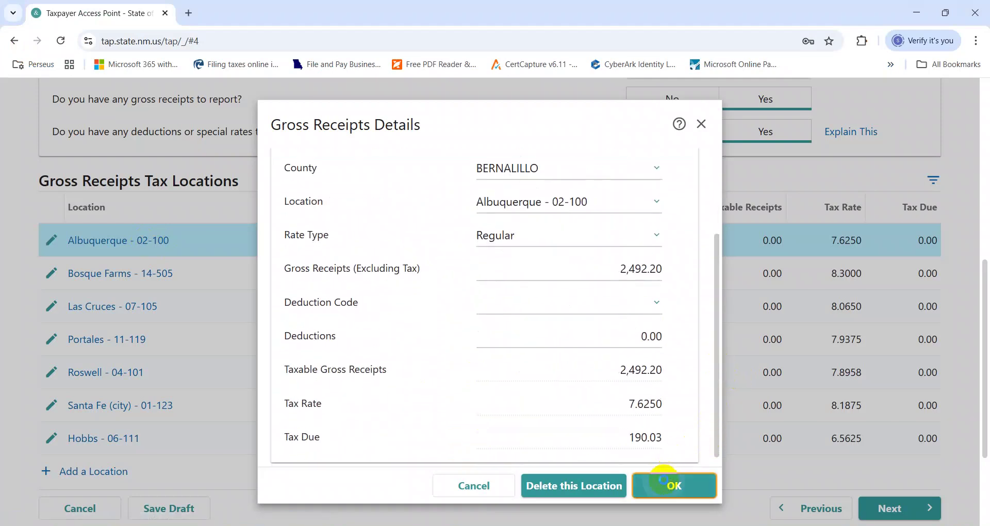
pyautogui.click(663, 480)
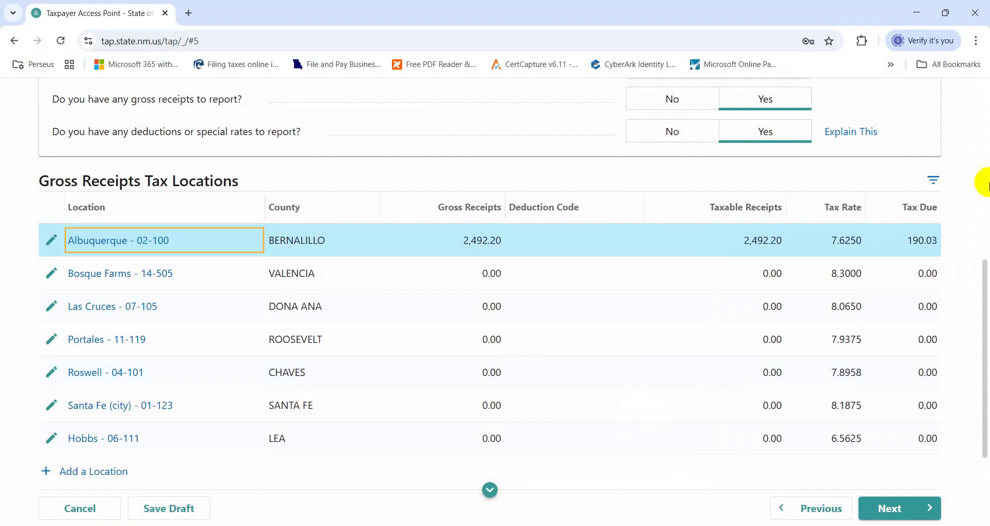
# Compare Albuquerque's tax, non-taxable and sales amounts in the workbook's pivot table with the return
pyautogui.hotkey('alt', 'Tab')
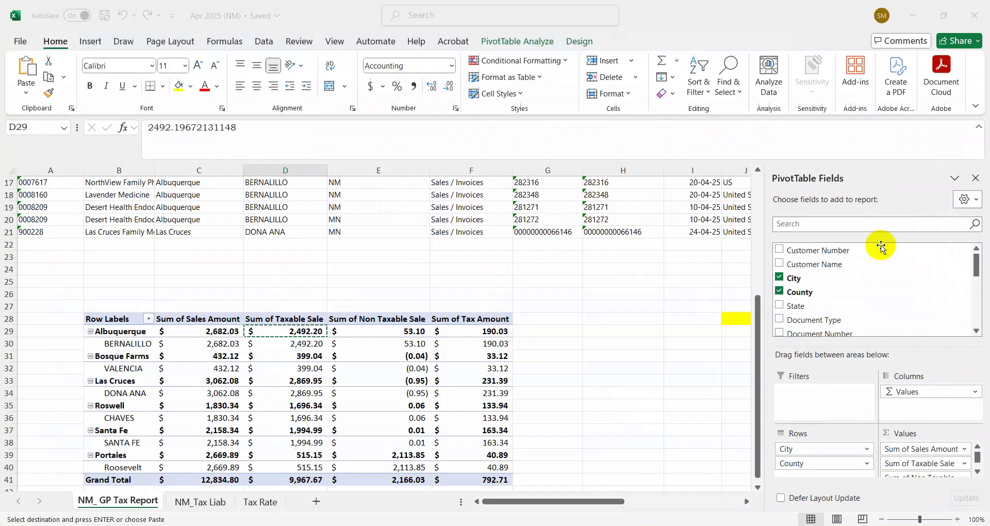
pyautogui.click(509, 332)
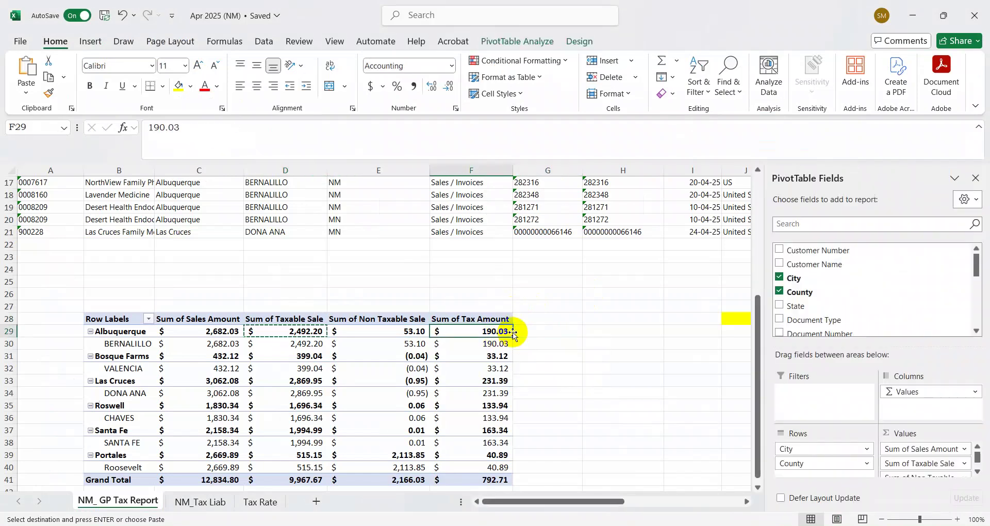
pyautogui.hotkey('alt', 'Tab')
pyautogui.hotkey('alt', 'Tab')
pyautogui.press('Left')
pyautogui.press('Left')
pyautogui.press('Left')
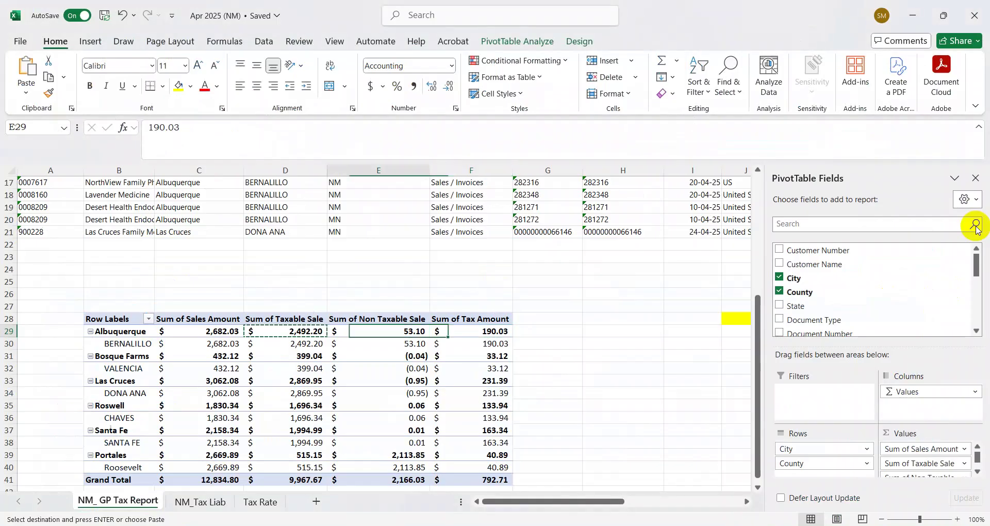
pyautogui.press('Down')
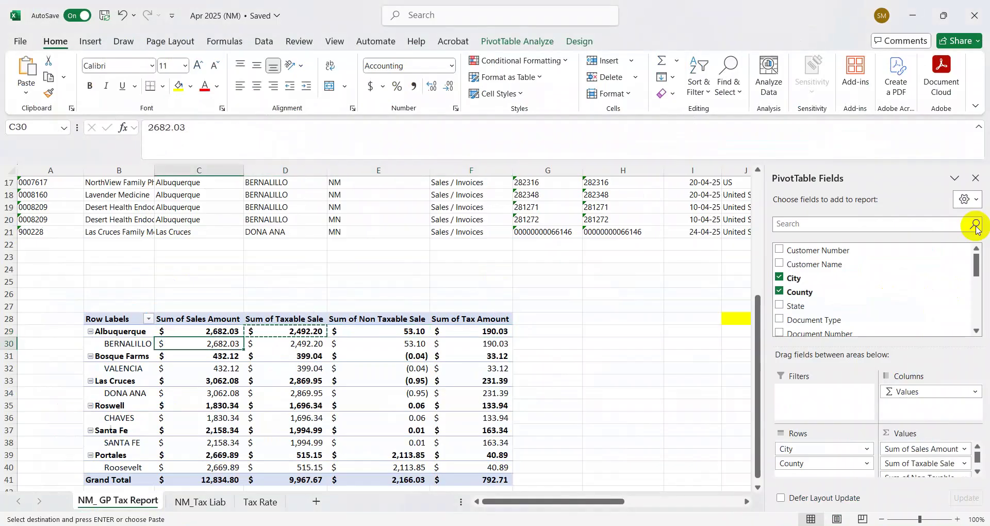
pyautogui.press('Right')
pyautogui.press('Right')
pyautogui.press('Right')
pyautogui.press('Right')
pyautogui.press('Right')
pyautogui.press('Right')
pyautogui.press('Right')
pyautogui.press('Right')
pyautogui.press('Up')
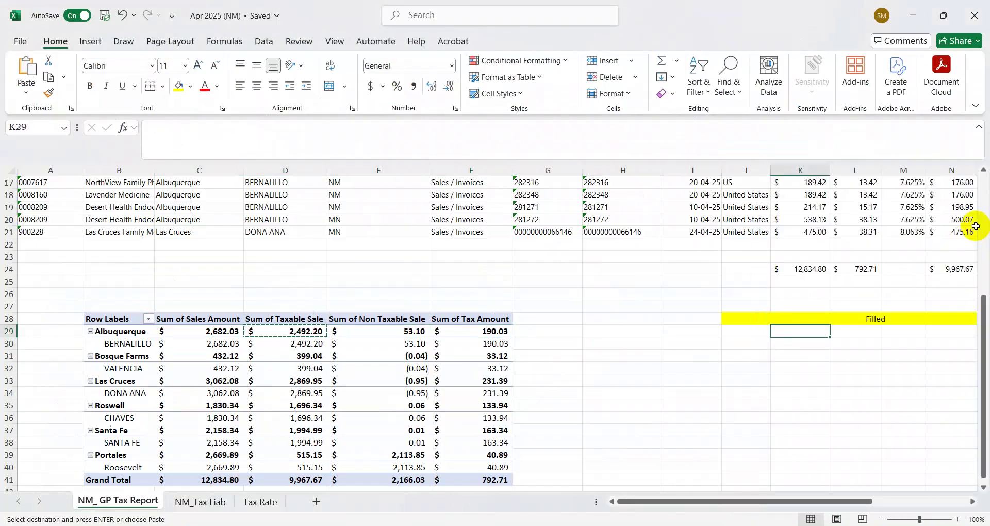
# Correct the non-taxable sale formulas in O19 and O20 to also subtract the tax amount: =K19-N19-L19 and =K20-N20-L20
pyautogui.hotkey('ctrl', 'Up')
pyautogui.hotkey('ctrl', 'Up')
pyautogui.hotkey('ctrl', 'Up')
pyautogui.hotkey('ctrl', 'Up')
pyautogui.press('Right')
pyautogui.press('Right')
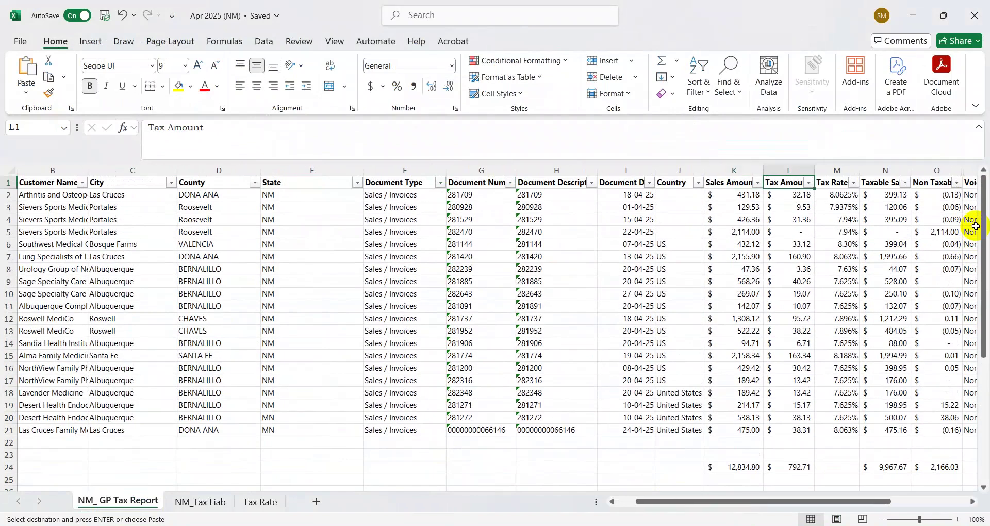
pyautogui.press('Down')
pyautogui.press('Right')
pyautogui.press('Right')
pyautogui.press('Down')
pyautogui.press('Down')
pyautogui.press('Down')
pyautogui.press('Down')
pyautogui.press('Down')
pyautogui.press('Down')
pyautogui.press('Down')
pyautogui.press('Down')
pyautogui.press('Down')
pyautogui.press('Down')
pyautogui.press('Down')
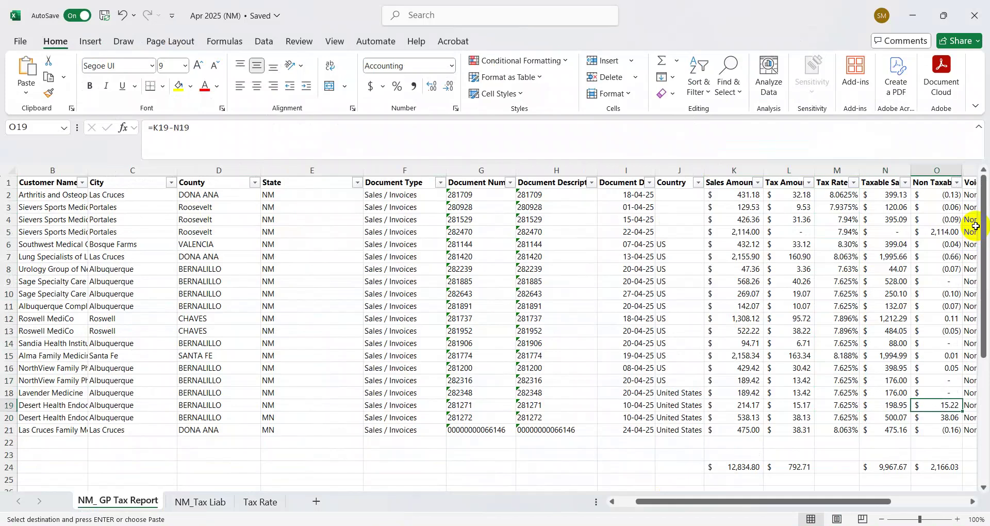
pyautogui.press('F2')
pyautogui.write('-')
pyautogui.press('Left')
pyautogui.press('Left')
pyautogui.press('Left')
pyautogui.press('Return')
pyautogui.press('Down')
pyautogui.press('Return')
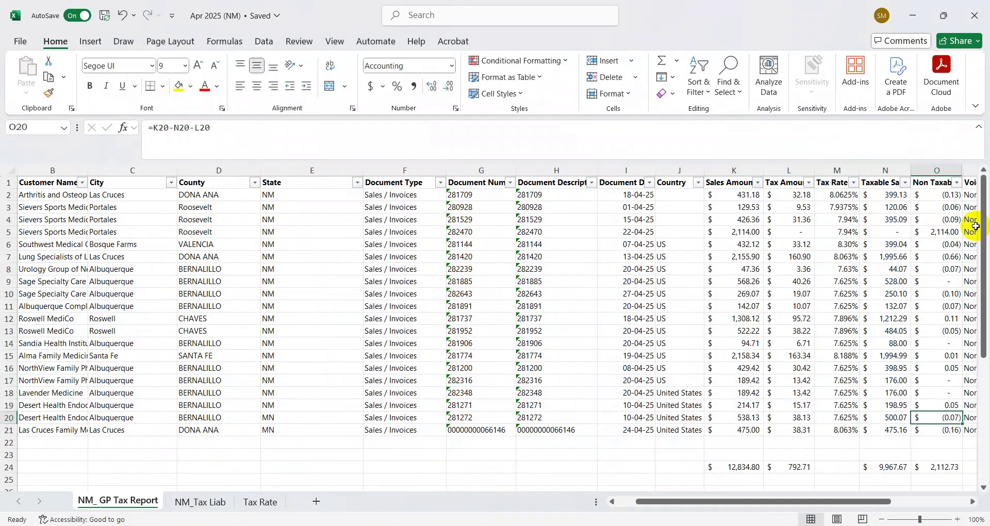
# Refresh the city and county pivot table and compare Albuquerque's taxable sale with the amount on the return
pyautogui.hotkey('ctrl', 'Left')
pyautogui.press('Right')
pyautogui.hotkey('ctrl', 'Down')
pyautogui.hotkey('ctrl', 'Down')
pyautogui.hotkey('ctrl', 'Down')
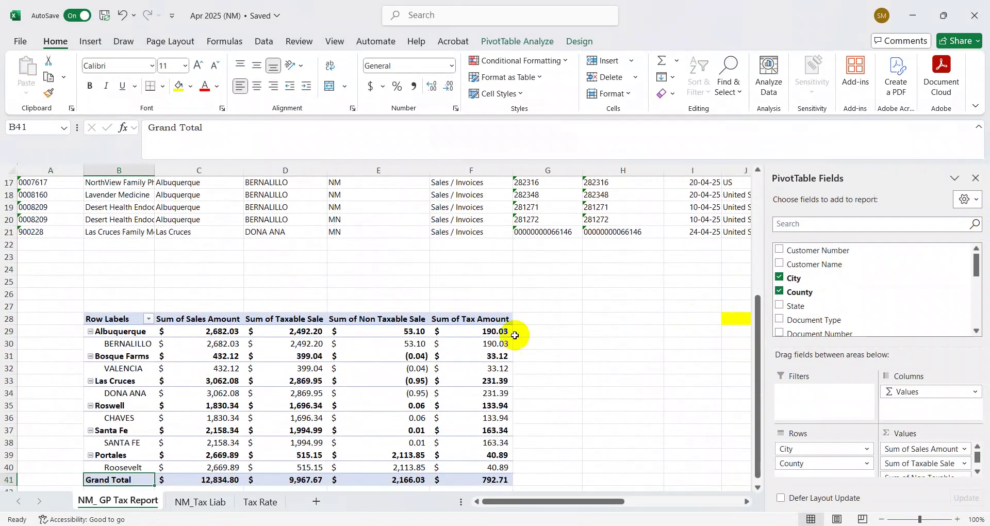
pyautogui.rightClick(468, 344)
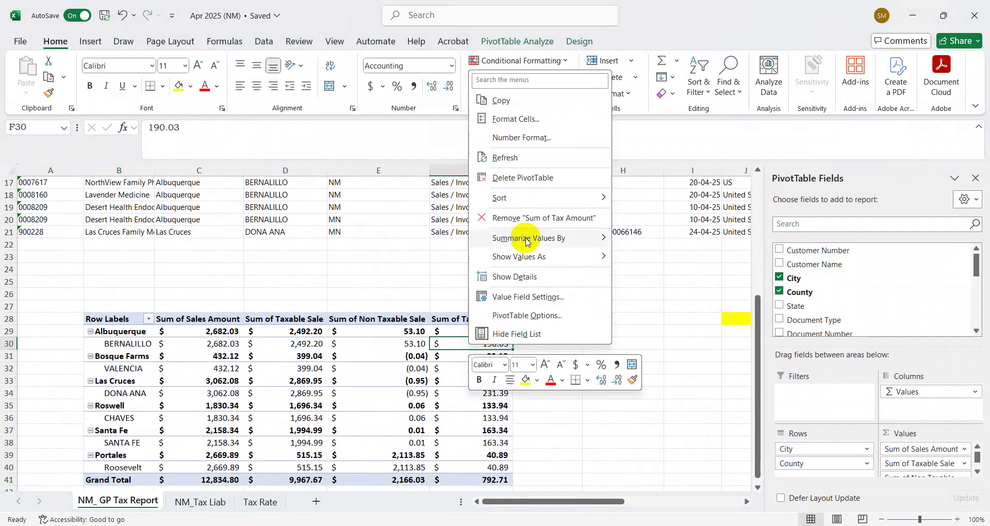
pyautogui.click(494, 158)
pyautogui.press('Left')
pyautogui.press('Left')
pyautogui.hotkey('alt', 'Tab')
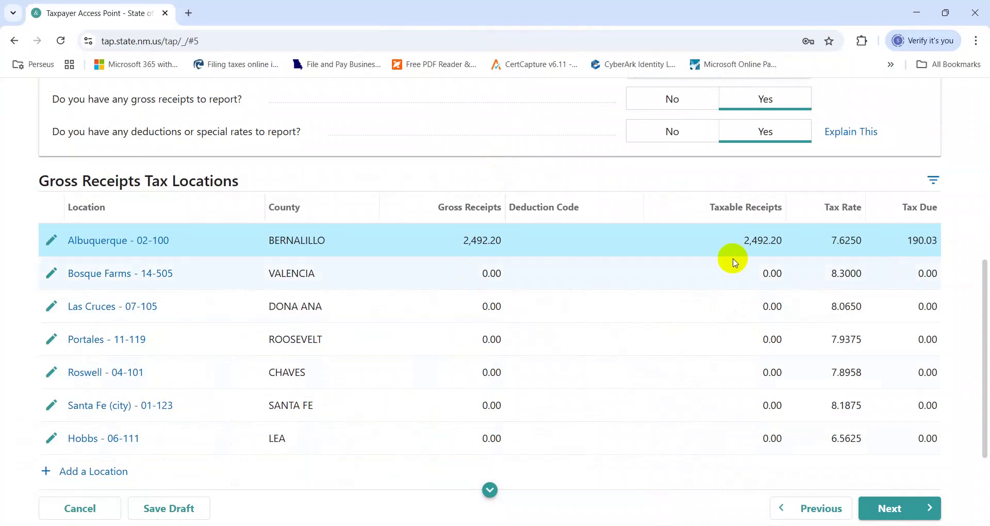
pyautogui.hotkey('alt', 'Tab')
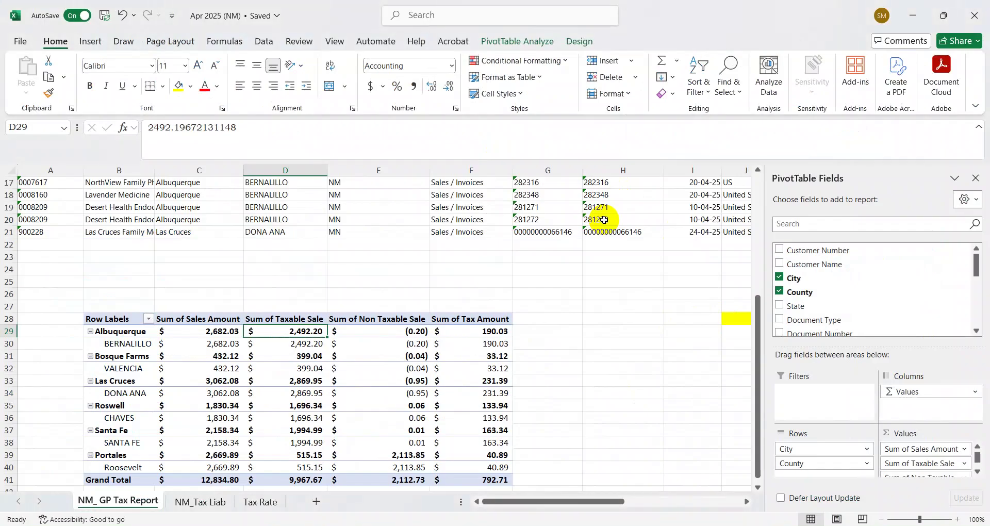
pyautogui.hotkey('alt', 'Tab')
pyautogui.hotkey('alt', 'Tab')
# Copy the Bosque Farms taxable sale from the pivot table and save 399.04 as the gross receipts for Bosque Farms - 14-505
pyautogui.press('Down')
pyautogui.press('Down')
pyautogui.press('Left')
pyautogui.press('Left')
pyautogui.hotkey('alt', 'Tab')
pyautogui.click(114, 278)
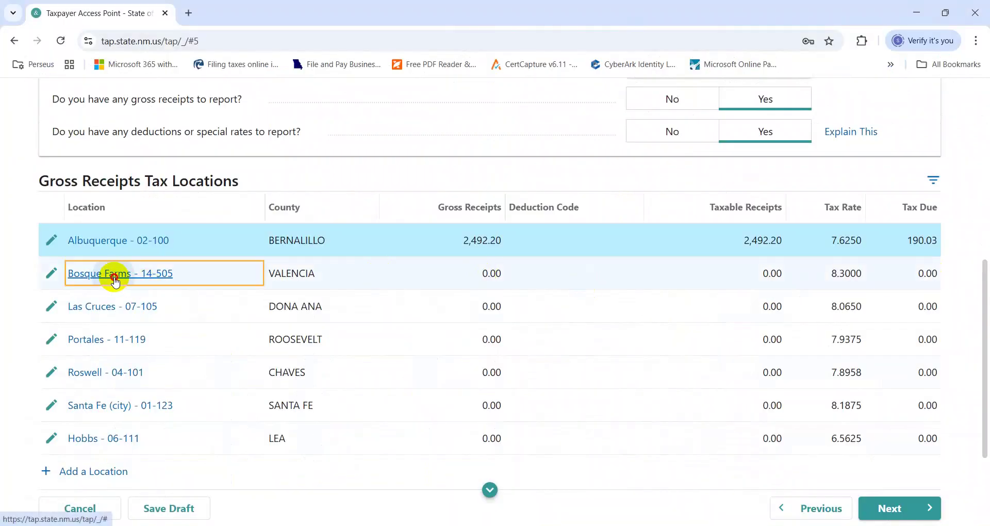
pyautogui.hotkey('alt', 'Tab')
pyautogui.press('Right')
pyautogui.press('Right')
pyautogui.hotkey('ctrl', 'c')
pyautogui.hotkey('alt', 'Tab')
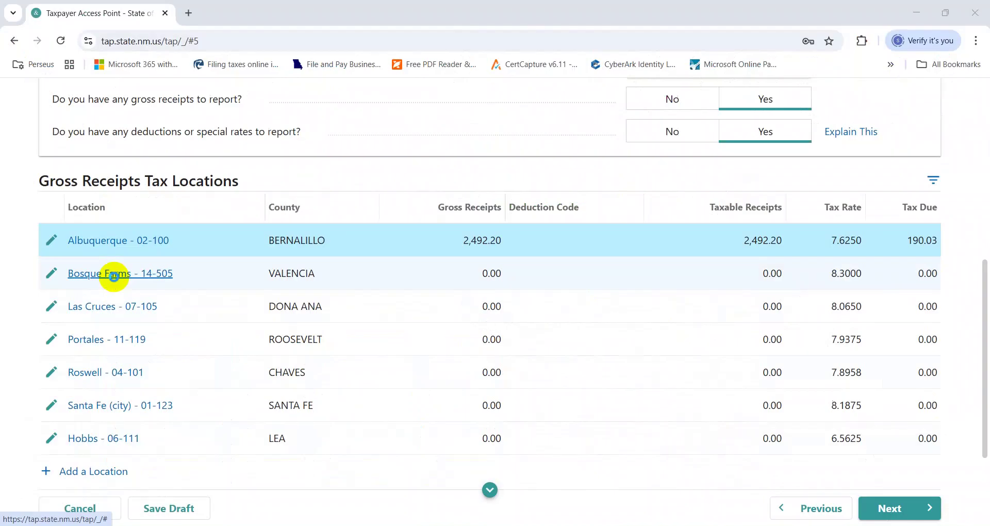
pyautogui.click(113, 276)
pyautogui.click(593, 384)
pyautogui.hotkey('ctrl', 'v')
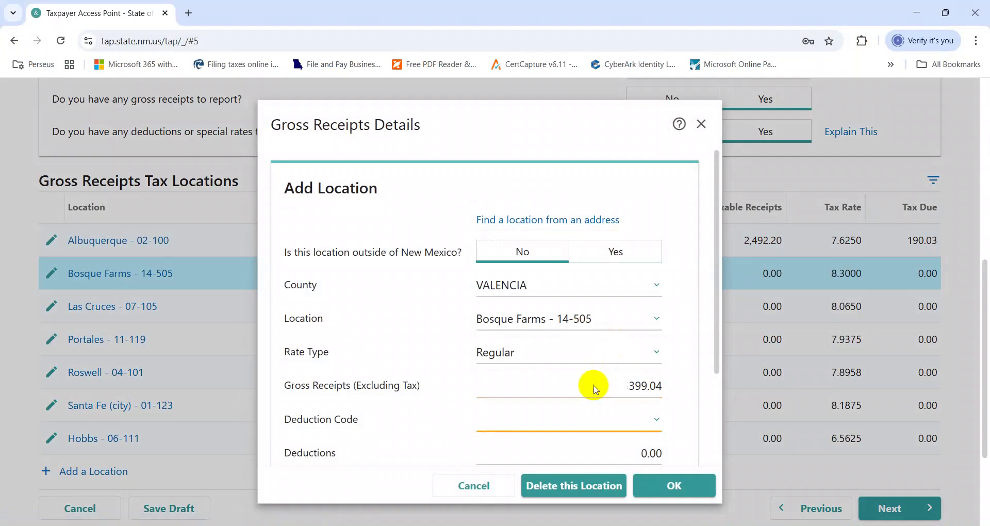
pyautogui.click(647, 483)
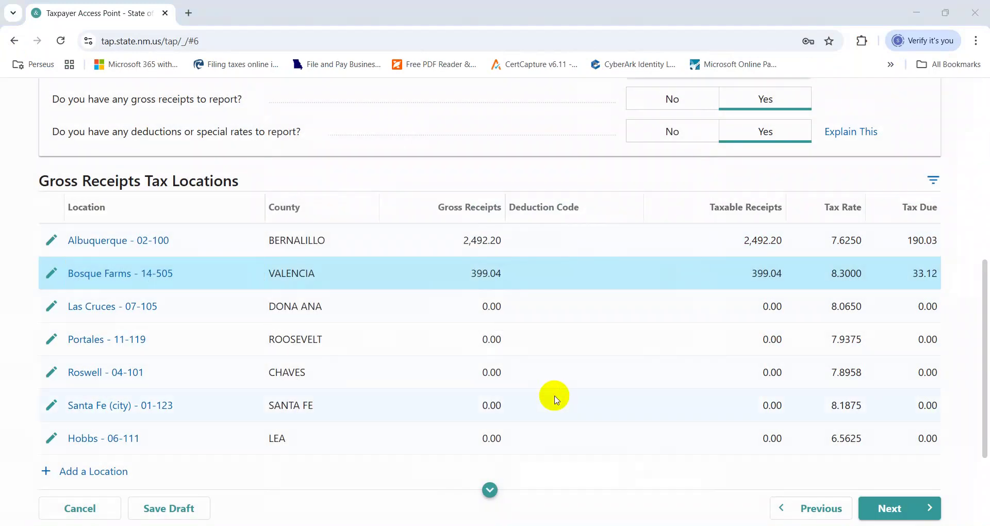
# Copy the Las Cruces taxable sale from the workbook's pivot table and save 2,869.95 as the gross receipts for Las Cruces - 07-105
pyautogui.hotkey('alt', 'Tab')
pyautogui.press('Down')
pyautogui.press('Down')
pyautogui.hotkey('ctrl', 'c')
pyautogui.hotkey('alt', 'Tab')
pyautogui.click(104, 307)
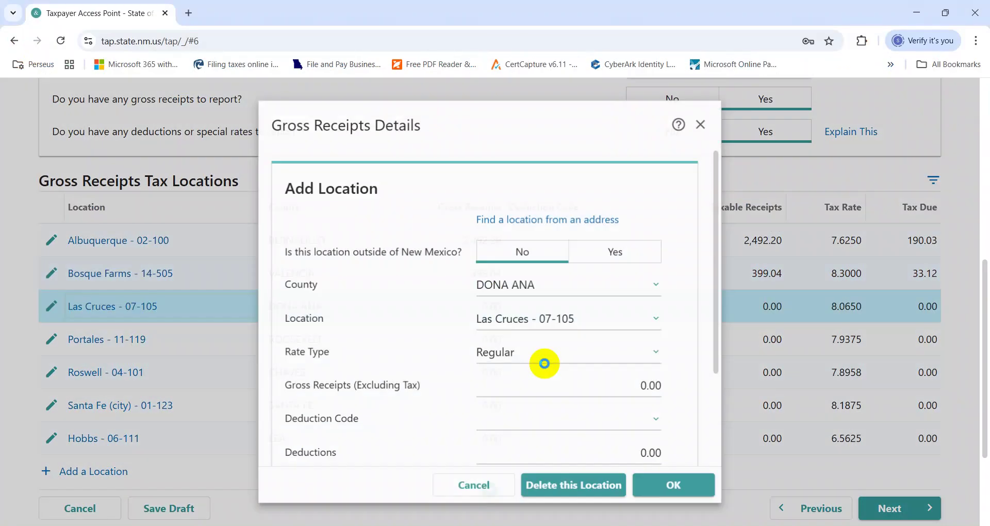
pyautogui.click(593, 386)
pyautogui.hotkey('ctrl', 'v')
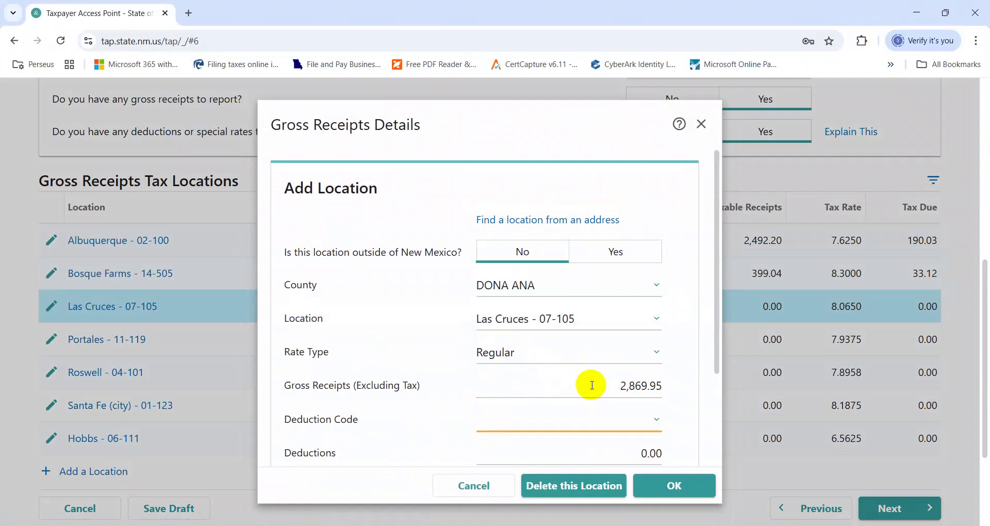
pyautogui.click(677, 484)
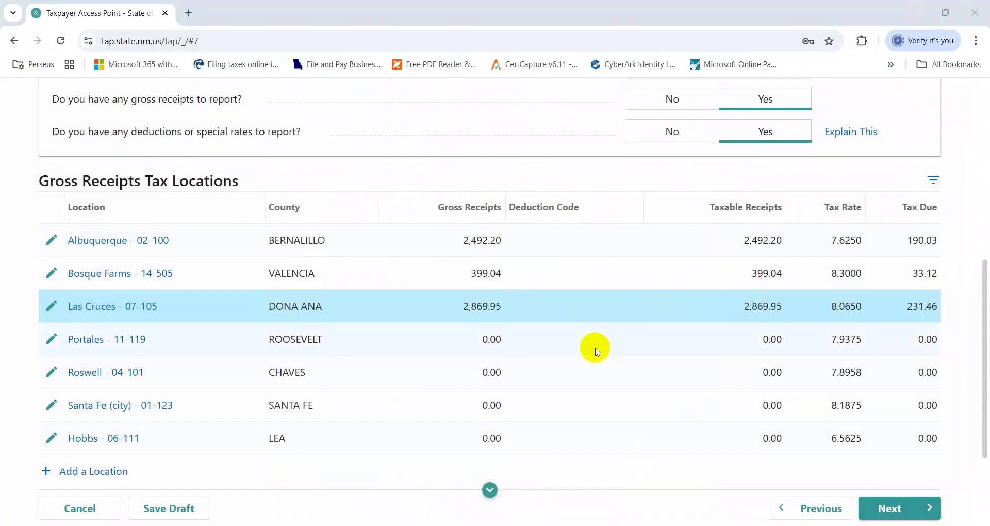
# Copy the Roswell taxable sale from the pivot table and save 1,696.34 as the gross receipts for Roswell - 04-101
pyautogui.hotkey('alt', 'Tab')
pyautogui.press('Down')
pyautogui.hotkey('ctrl', 'c')
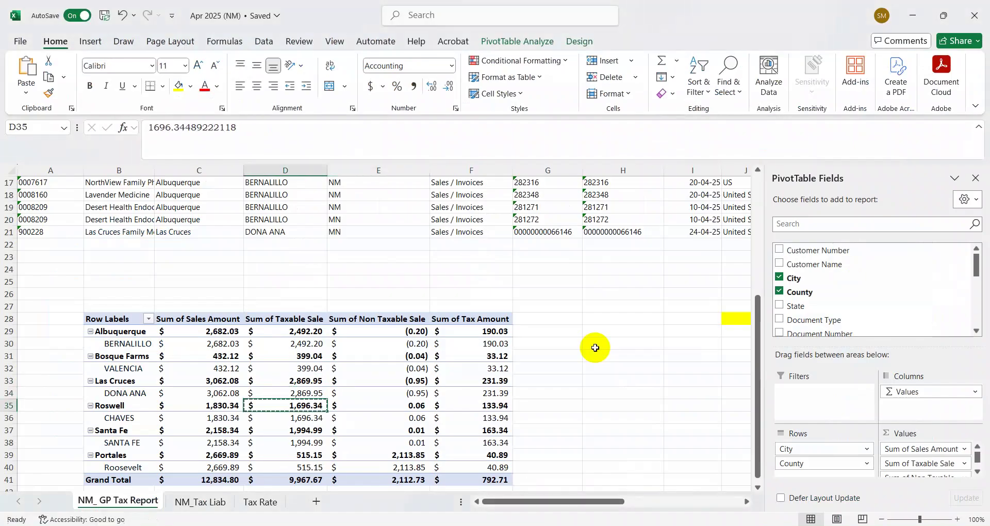
pyautogui.hotkey('alt', 'Tab')
pyautogui.click(116, 370)
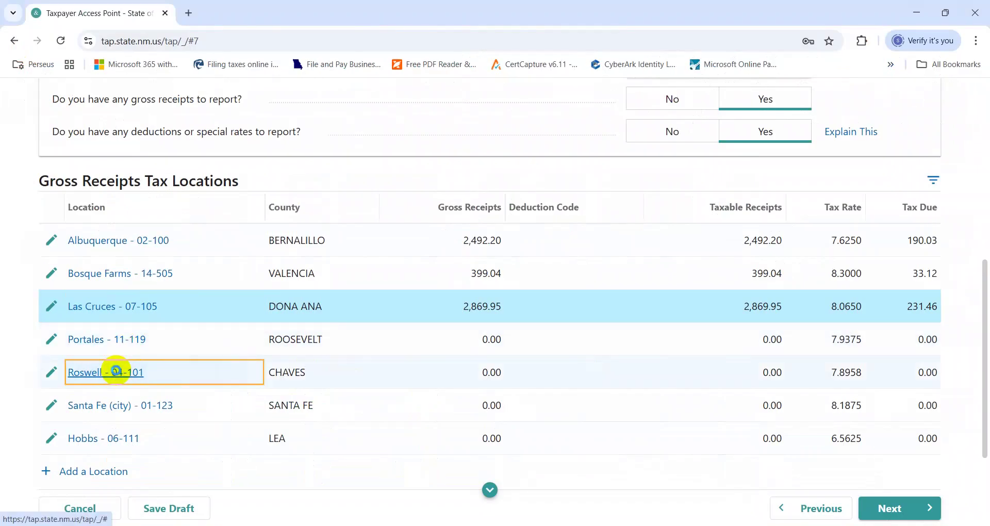
pyautogui.click(622, 375)
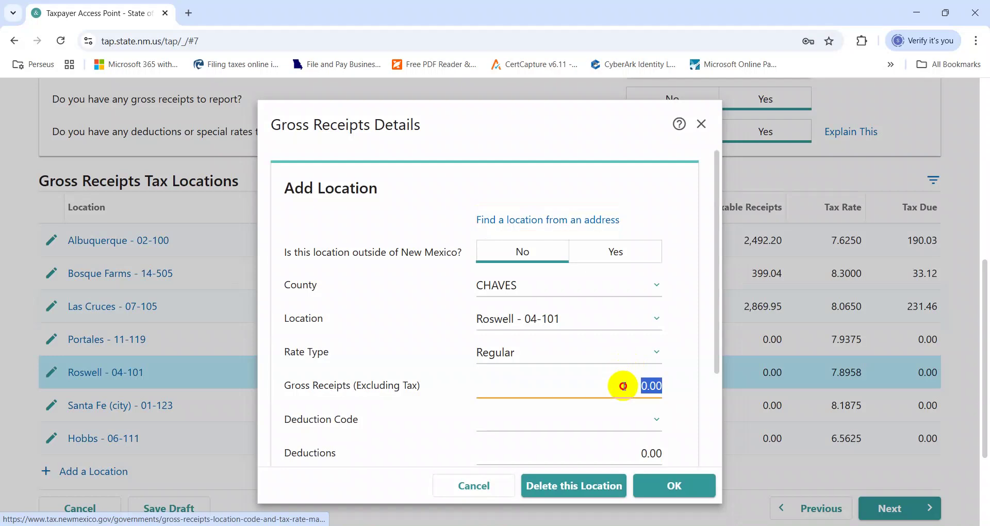
pyautogui.hotkey('ctrl', 'v')
pyautogui.press('Tab')
pyautogui.click(678, 479)
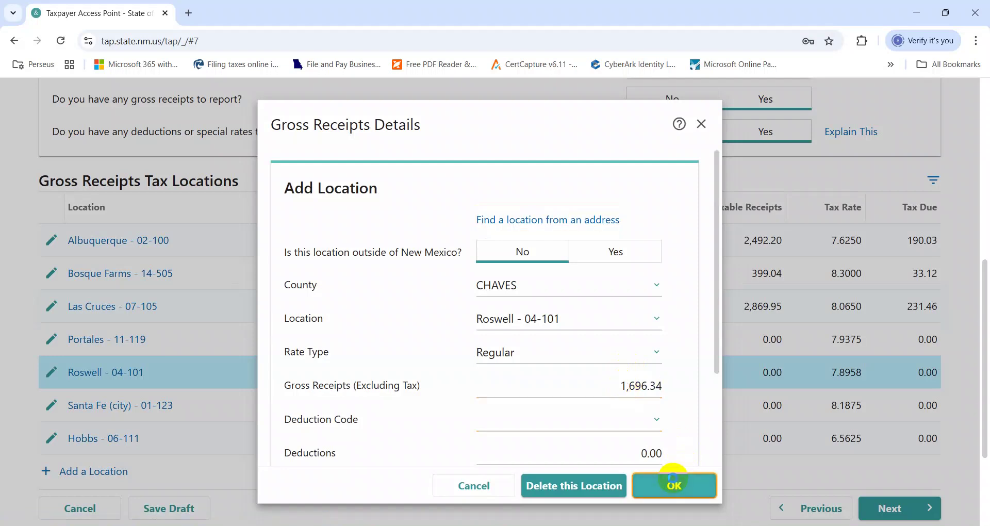
# Copy the Santa Fe taxable sale from the pivot table and save 1,994.99 as the gross receipts for Santa Fe (city) - 01-123
pyautogui.hotkey('alt', 'Tab')
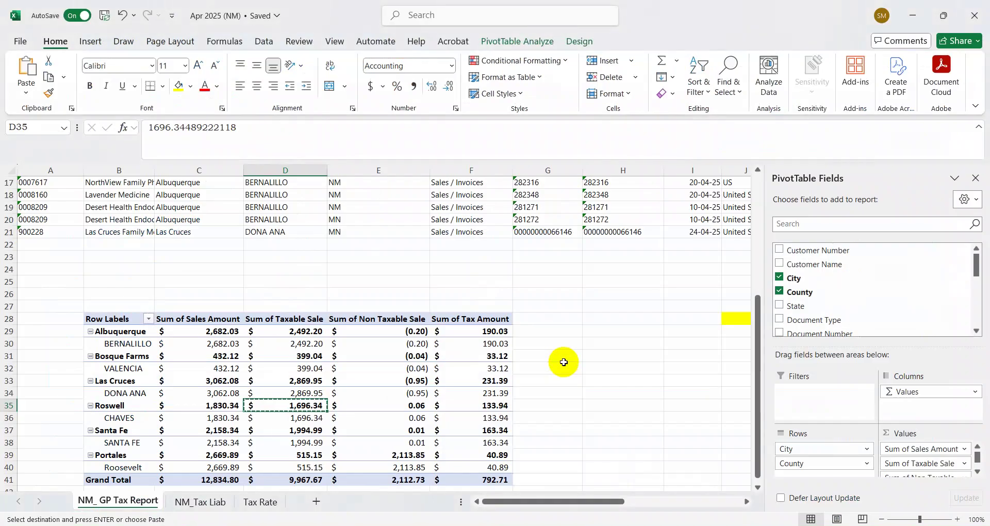
pyautogui.press('Down')
pyautogui.press('Down')
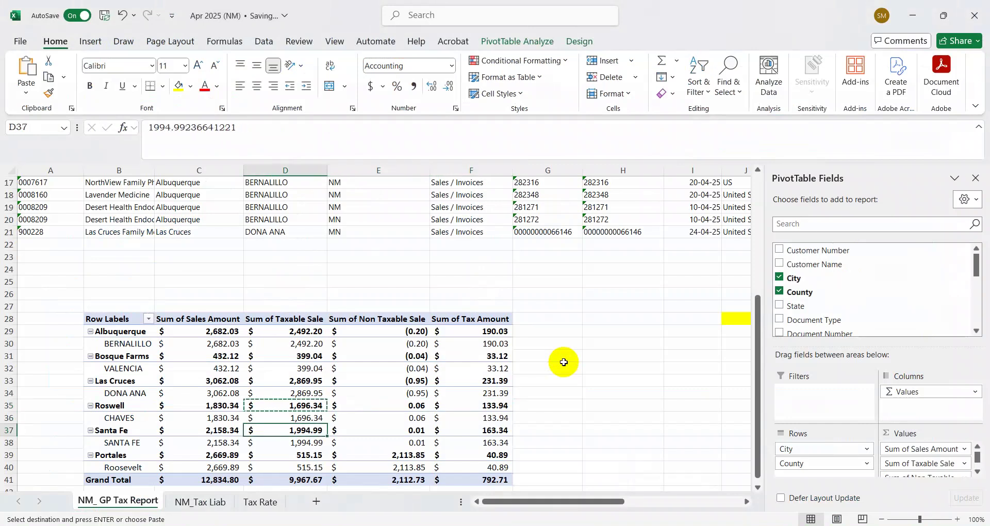
pyautogui.hotkey('alt', 'Tab')
pyautogui.click(110, 404)
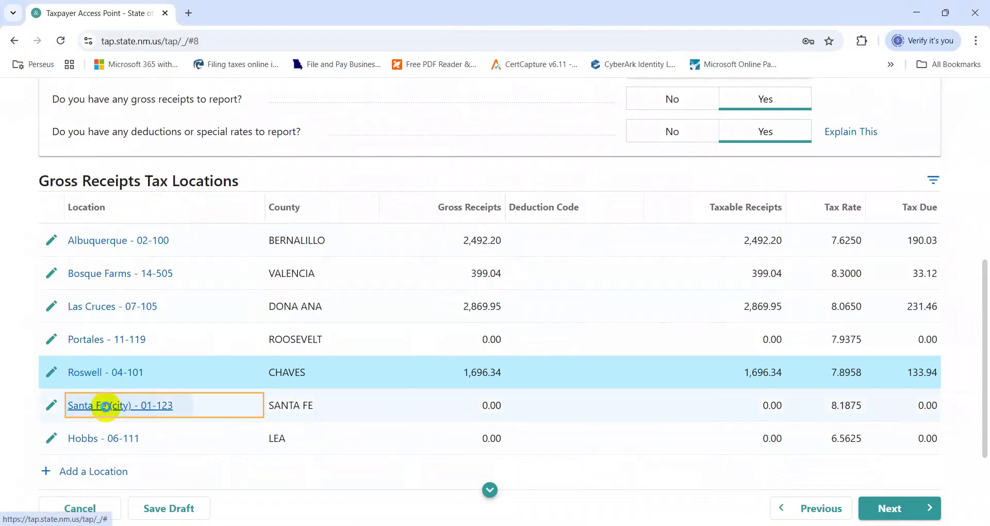
pyautogui.click(617, 380)
pyautogui.hotkey('ctrl', 'v')
pyautogui.click(671, 484)
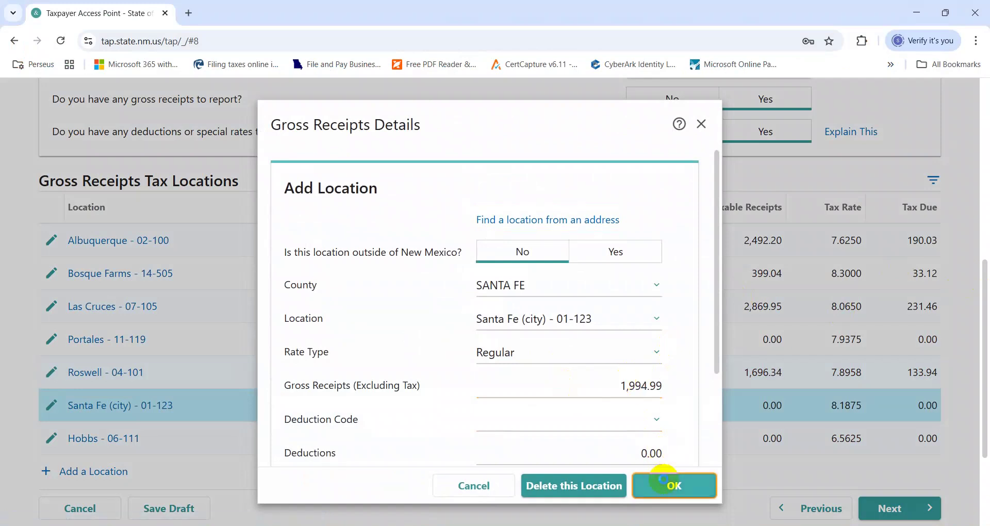
# Copy the Portales sales amount from the pivot table and enter 2,669.89 as the gross receipts for Portales - 11-119
pyautogui.hotkey('alt', 'Tab')
pyautogui.press('Down')
pyautogui.press('Down')
pyautogui.press('Left')
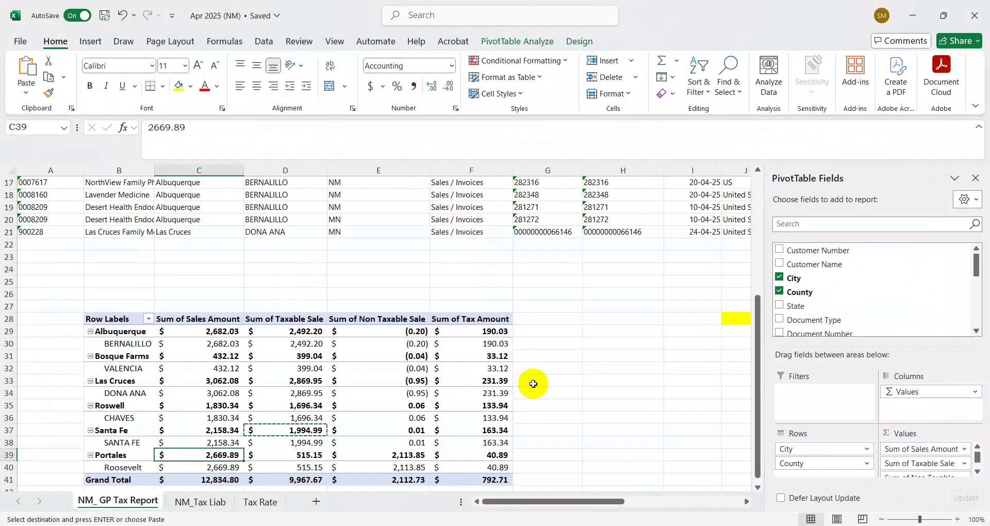
pyautogui.hotkey('alt', 'Tab')
pyautogui.click(105, 338)
pyautogui.hotkey('alt', 'Tab')
pyautogui.hotkey('alt', 'Tab')
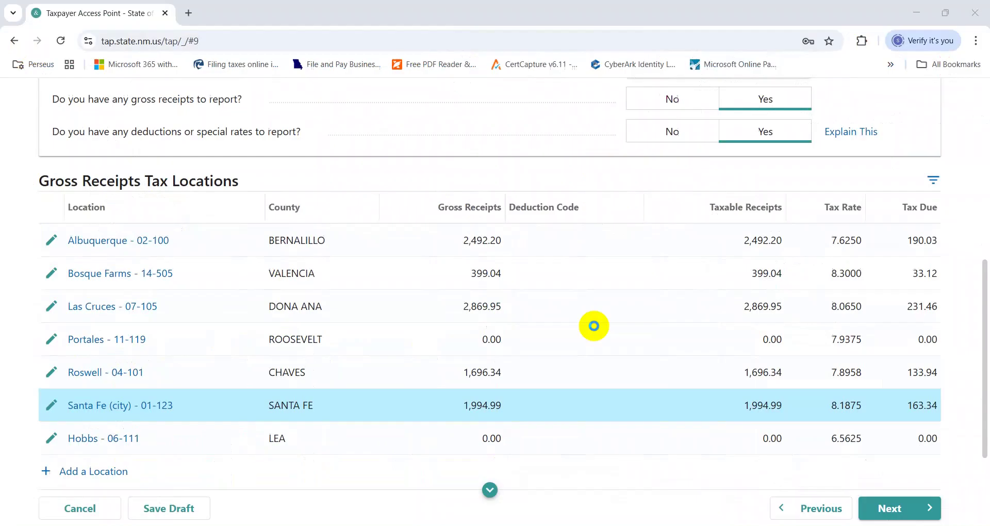
pyautogui.click(593, 373)
pyautogui.hotkey('ctrl', 'v')
pyautogui.press('Tab')
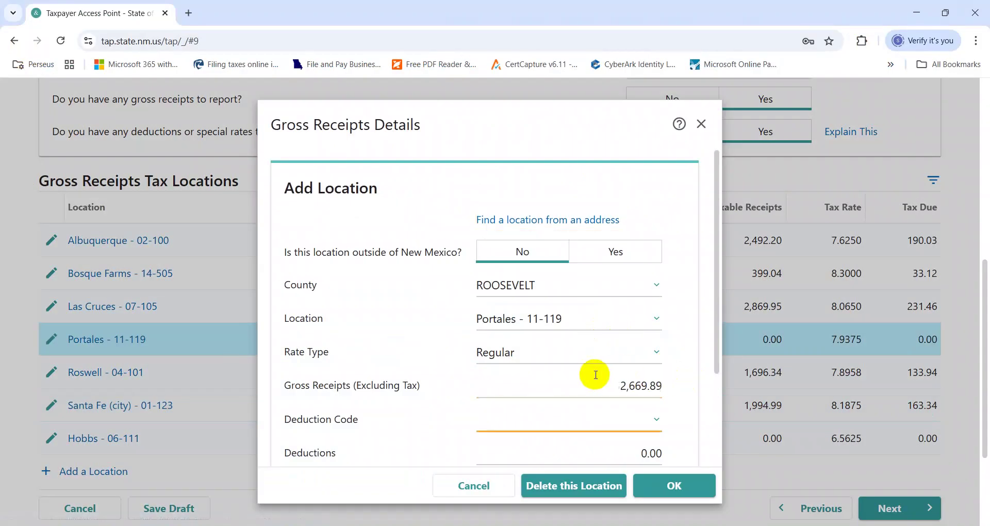
# Copy the Portales non-taxable sale from the pivot table, enter 2,113.85 as the deductions and save the Portales location
pyautogui.hotkey('alt', 'Tab')
pyautogui.press('Right')
pyautogui.press('Right')
pyautogui.hotkey('ctrl', 'c')
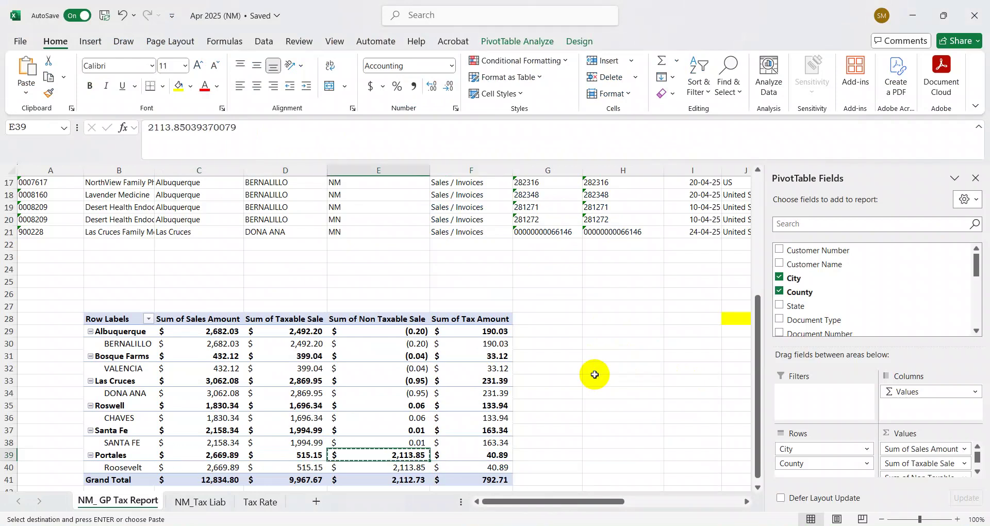
pyautogui.hotkey('alt', 'Tab')
pyautogui.hotkey('ctrl', 'v')
pyautogui.press('Tab')
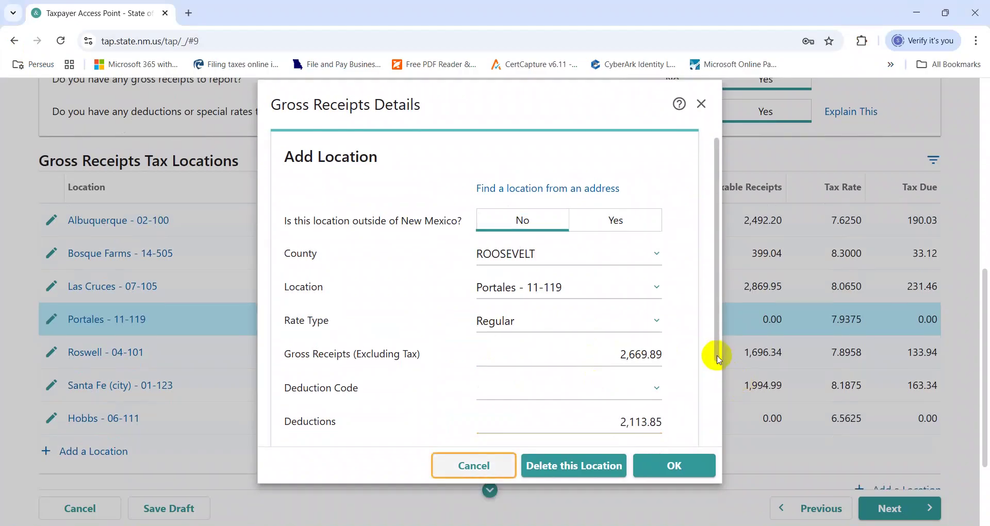
pyautogui.scroll(-1, 717, 385)
pyautogui.click(675, 466)
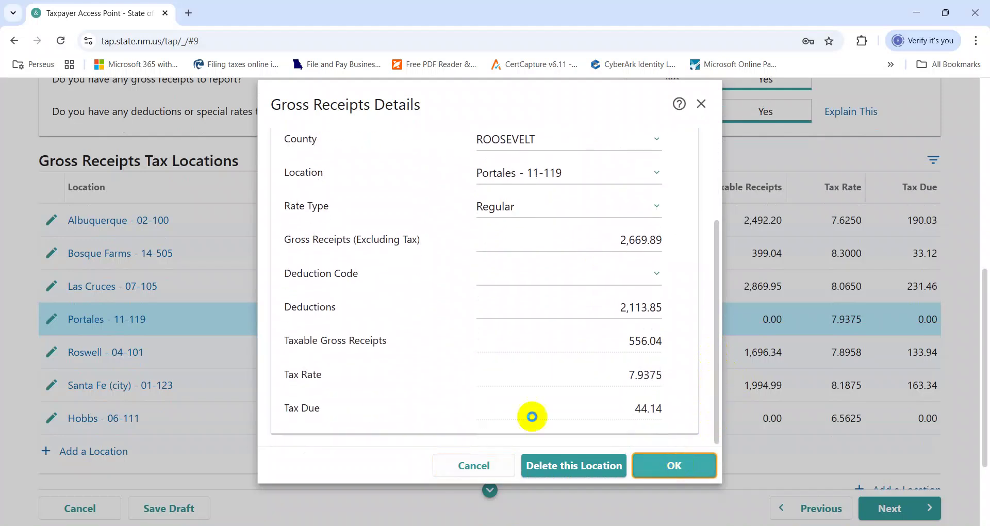
# Compare the Portales taxable sale and tax amount in the workbook's pivot table with the return
pyautogui.hotkey('alt', 'Tab')
pyautogui.press('Escape')
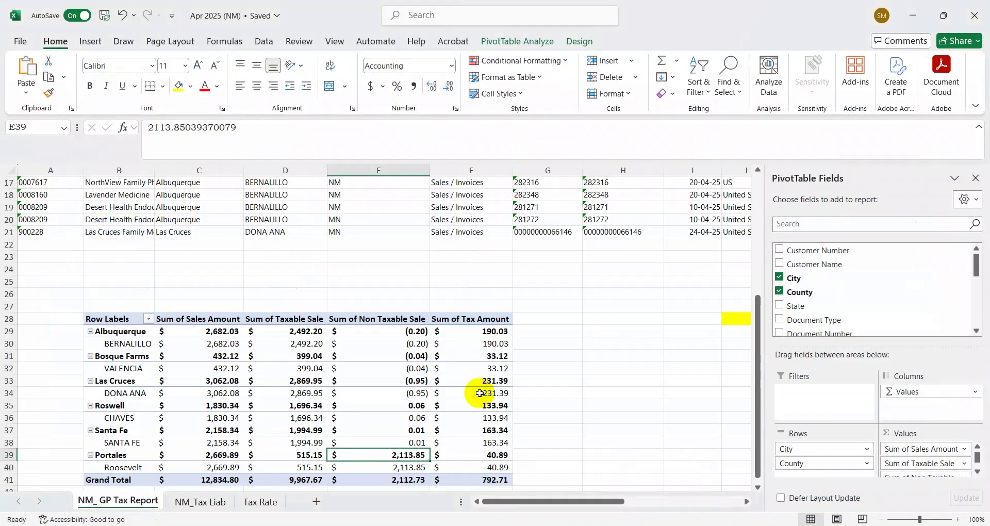
pyautogui.press('Left')
pyautogui.press('Left')
pyautogui.hotkey('alt', 'Tab')
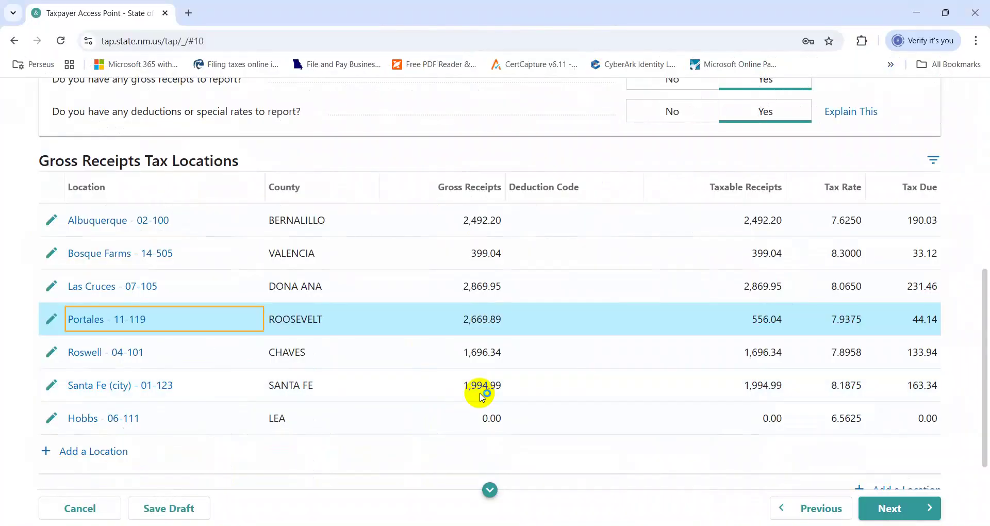
pyautogui.hotkey('alt', 'Tab')
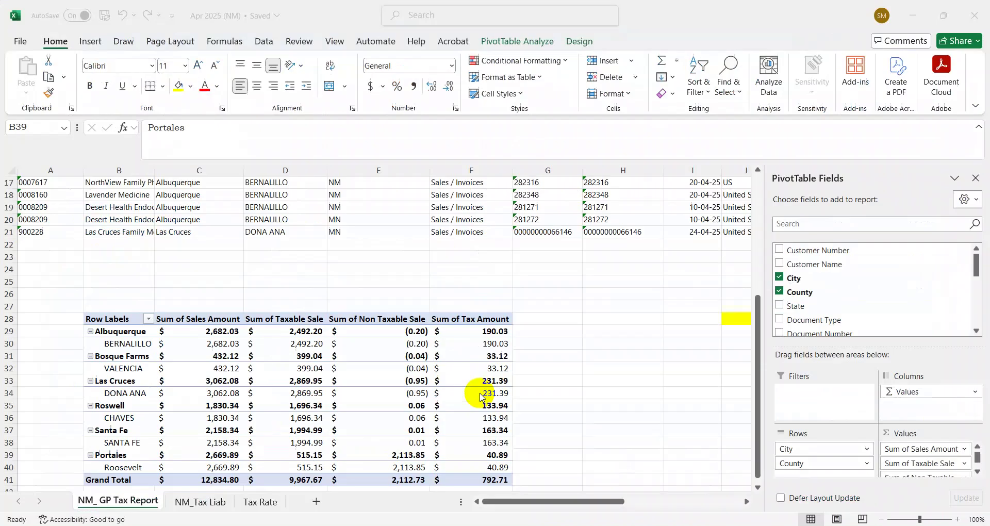
pyautogui.hotkey('alt', 'Tab')
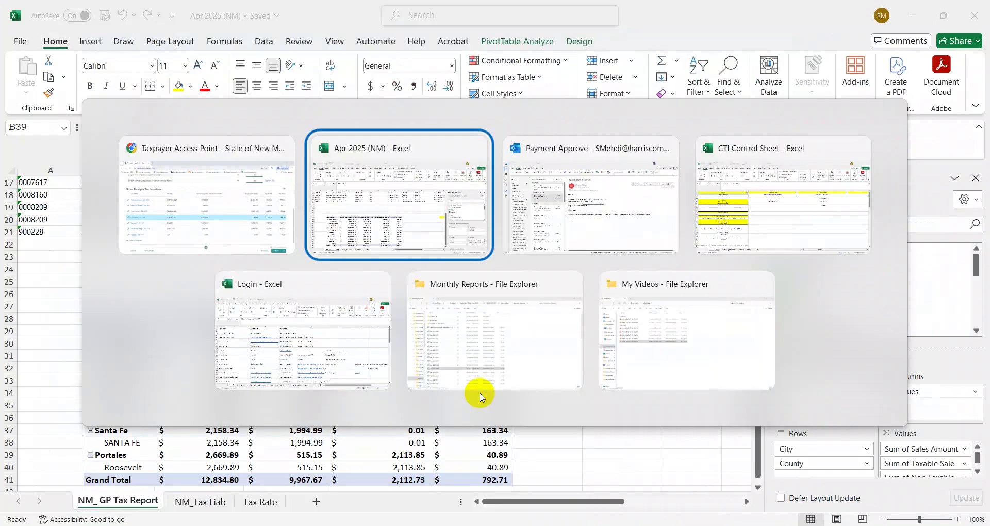
pyautogui.hotkey('alt', 'shift', 'Tab')
pyautogui.hotkey('alt', 'Tab')
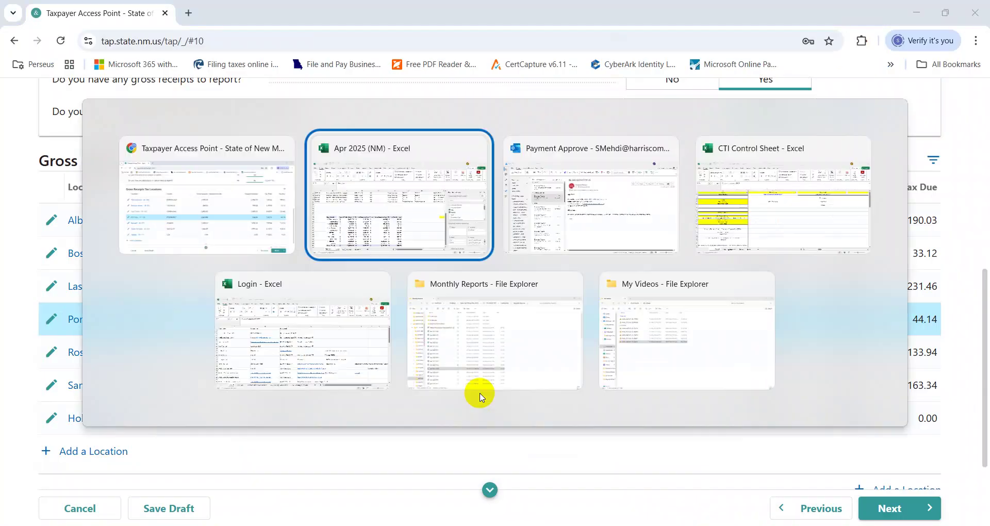
# Examine the Portales invoice rows in the NM_ GP Tax Report sheet, including county, sales, tax rate, taxable and non-taxable amounts
pyautogui.hotkey('ctrl', 'Up')
pyautogui.hotkey('ctrl', 'Up')
pyautogui.press('Right')
pyautogui.press('Right')
pyautogui.press('Right')
pyautogui.press('Right')
pyautogui.press('Right')
pyautogui.press('Right')
pyautogui.press('Right')
pyautogui.press('Right')
pyautogui.press('Right')
pyautogui.press('Right')
pyautogui.press('Right')
pyautogui.press('Right')
pyautogui.press('Right')
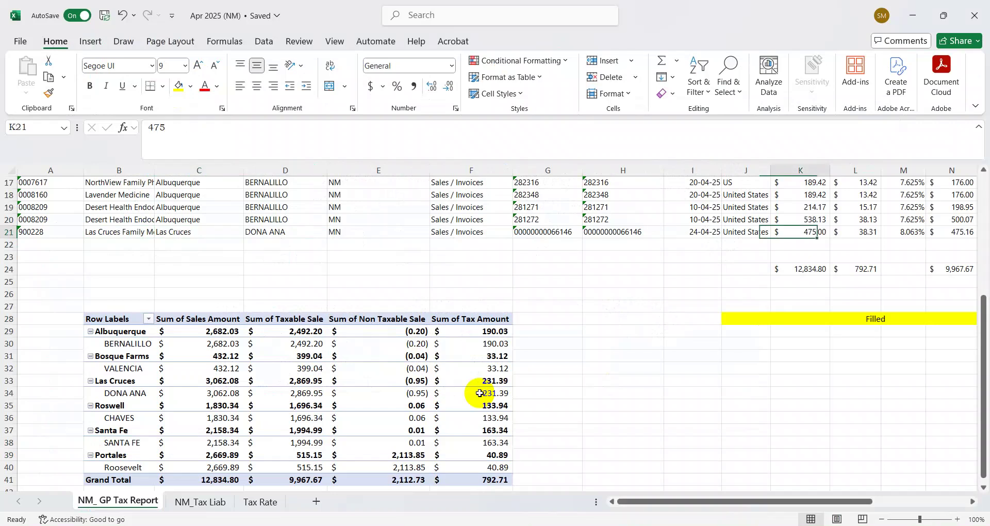
pyautogui.hotkey('ctrl', 'Up')
pyautogui.press('Left')
pyautogui.press('Down')
pyautogui.press('Down')
pyautogui.press('Down')
pyautogui.press('Down')
pyautogui.press('Left')
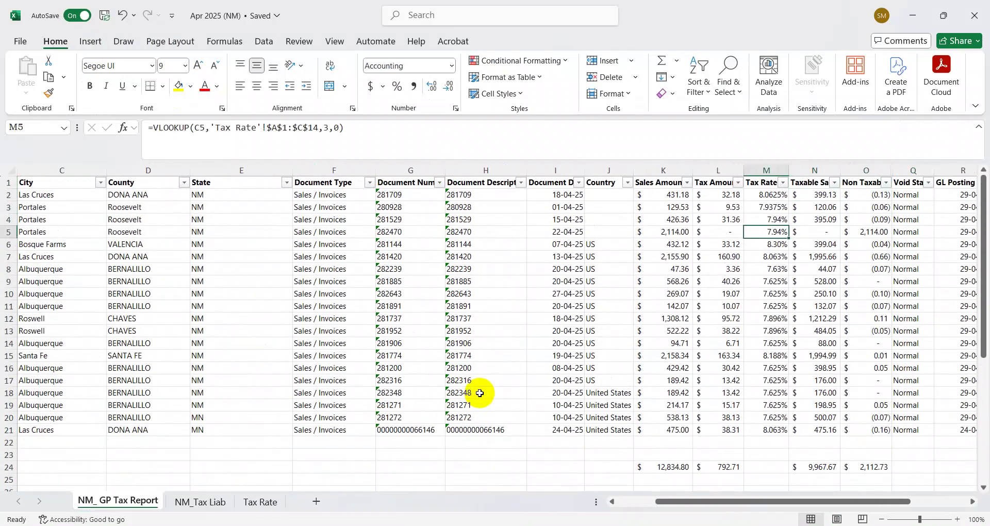
pyautogui.press('Left')
pyautogui.press('Left')
pyautogui.press('Left')
pyautogui.press('Left')
pyautogui.press('Left')
pyautogui.press('Left')
pyautogui.press('Left')
pyautogui.press('Left')
pyautogui.press('Left')
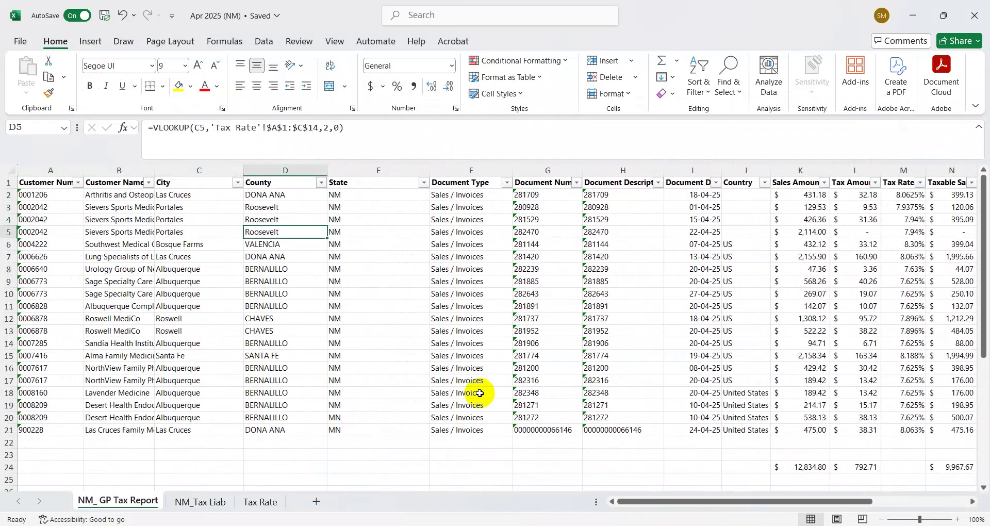
pyautogui.press('Right')
pyautogui.press('Right')
pyautogui.press('Right')
pyautogui.press('Right')
pyautogui.press('Right')
pyautogui.press('Right')
pyautogui.press('Right')
pyautogui.press('Right')
pyautogui.press('Right')
pyautogui.press('Right')
pyautogui.press('Right')
pyautogui.press('Right')
pyautogui.press('Right')
pyautogui.press('Right')
pyautogui.press('Right')
pyautogui.press('Right')
pyautogui.press('Left')
pyautogui.press('Left')
pyautogui.press('Left')
pyautogui.press('Left')
pyautogui.press('Left')
pyautogui.press('Left')
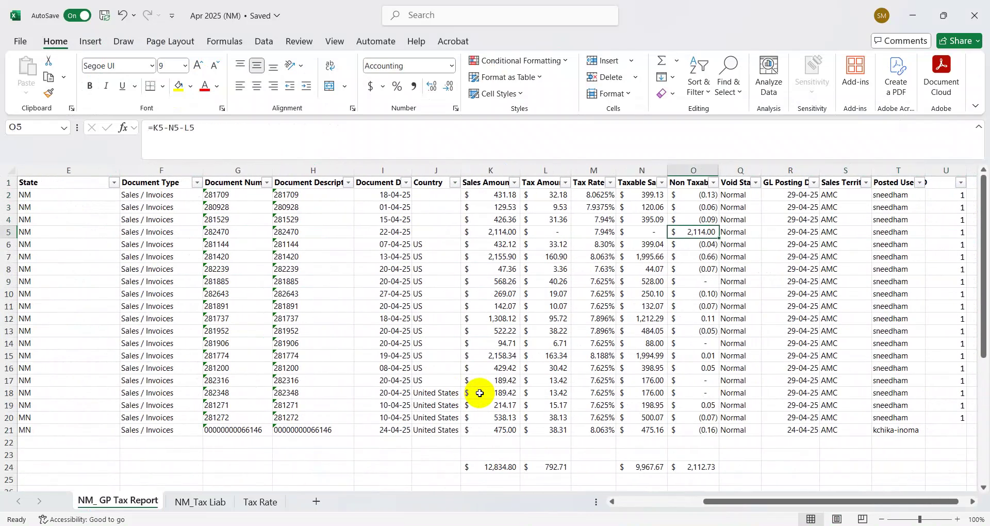
pyautogui.press('Left')
pyautogui.press('Left')
pyautogui.press('Left')
pyautogui.press('Left')
pyautogui.press('Left')
pyautogui.press('Left')
pyautogui.press('Left')
pyautogui.press('Left')
pyautogui.press('Left')
pyautogui.press('Left')
pyautogui.press('Left')
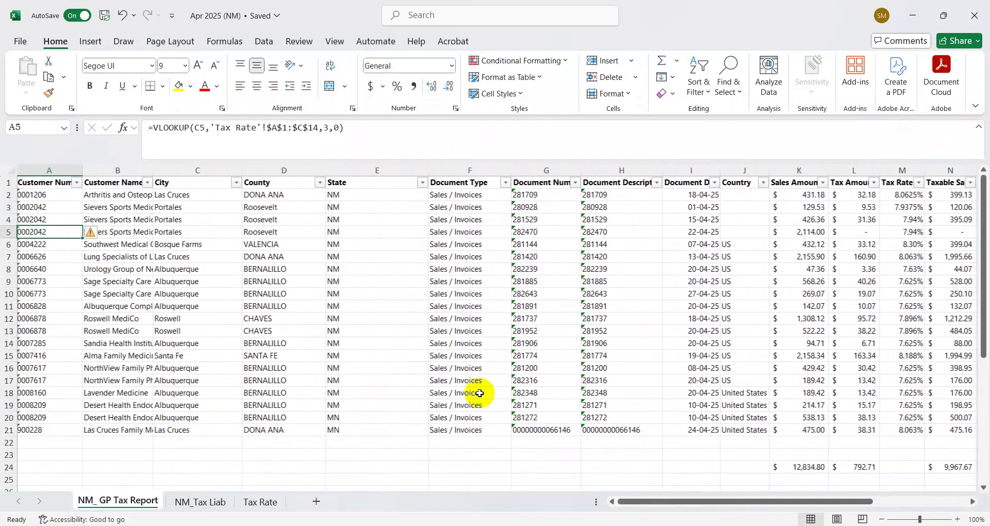
# Display the Portales tax rate in M3 with three decimal places
pyautogui.press('Up')
pyautogui.press('Right')
pyautogui.press('Up')
pyautogui.press('Right')
pyautogui.press('Right')
pyautogui.press('Right')
pyautogui.press('Right')
pyautogui.press('Right')
pyautogui.press('Right')
pyautogui.press('Right')
pyautogui.press('Right')
pyautogui.press('Right')
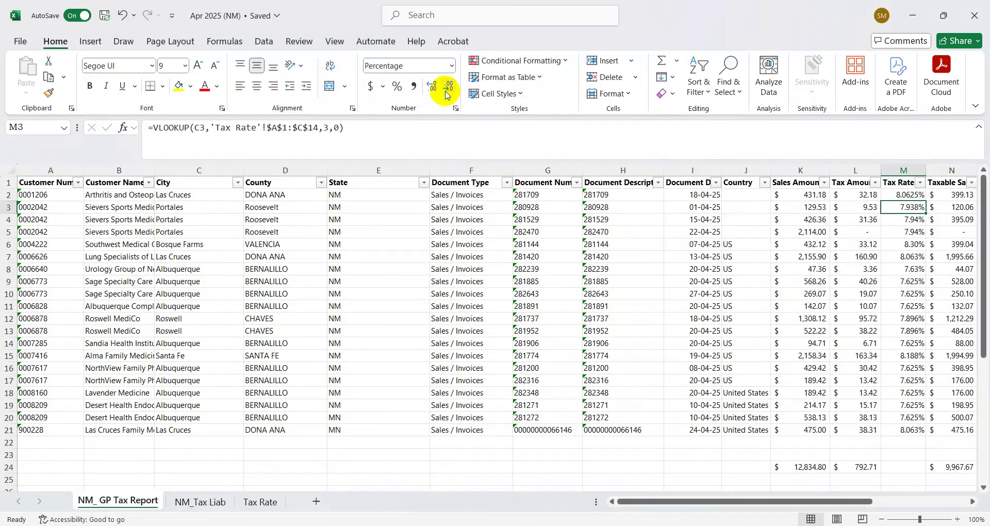
# Refresh the city and county pivot table below the invoice rows
pyautogui.press('Right')
pyautogui.press('Left')
pyautogui.press('Left')
pyautogui.press('Left')
pyautogui.press('Left')
pyautogui.press('Left')
pyautogui.press('Left')
pyautogui.press('Left')
pyautogui.press('Left')
pyautogui.press('Left')
pyautogui.press('Left')
pyautogui.press('Left')
pyautogui.press('Left')
pyautogui.press('Left')
pyautogui.press('pagedown')
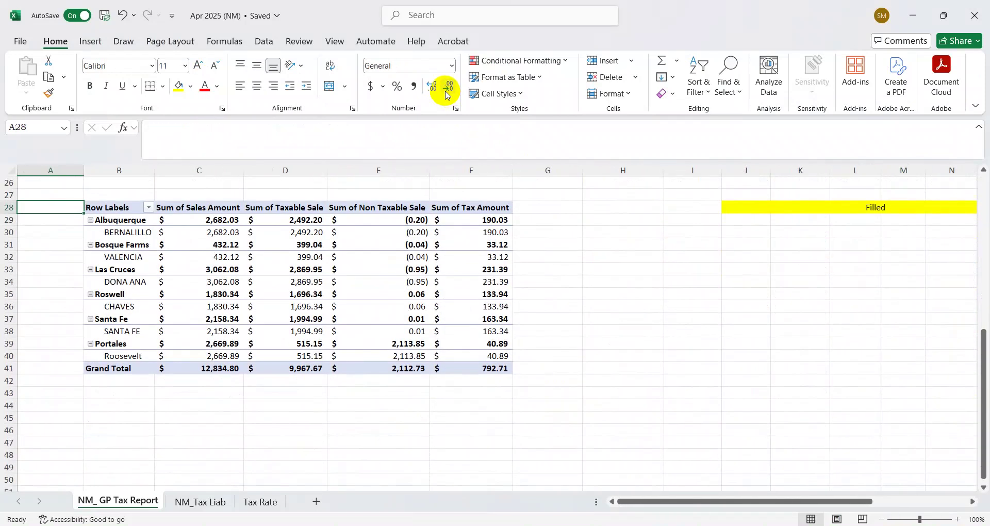
pyautogui.rightClick(361, 246)
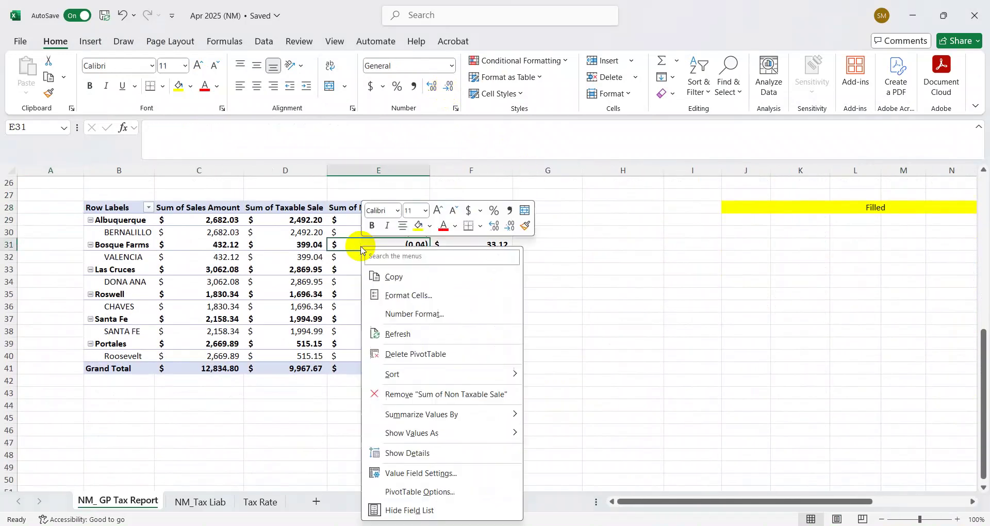
pyautogui.click(412, 334)
# Reopen the Portales - 11-119 details in the return and check its deductions, taxable receipts, tax rate and tax due
pyautogui.hotkey('alt', 'Tab')
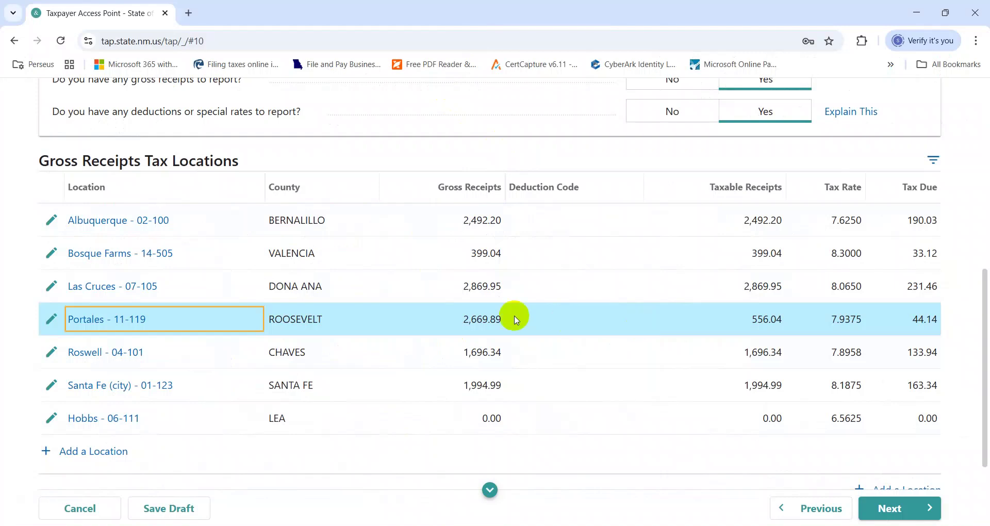
pyautogui.click(111, 319)
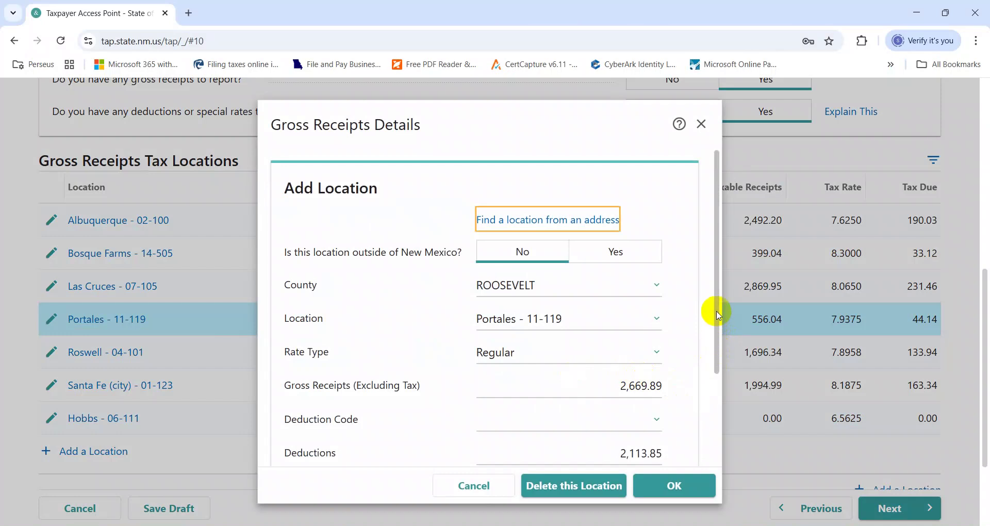
pyautogui.moveTo(717, 309); pyautogui.dragTo(703, 422)
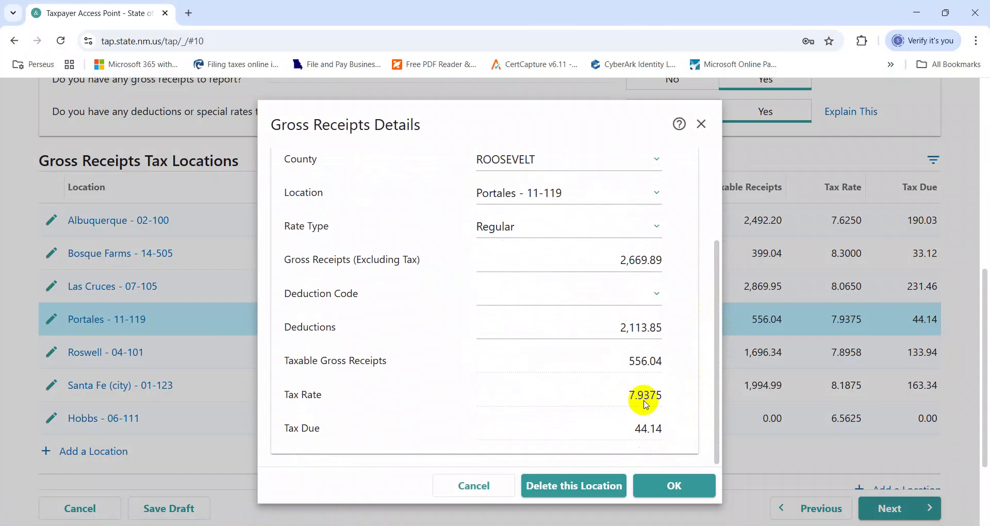
# Compare the Portales tax amount in the workbook's pivot table with the tax due in the online return
pyautogui.hotkey('alt', 'Tab')
pyautogui.press('Up')
pyautogui.press('Up')
pyautogui.press('Up')
pyautogui.press('Up')
pyautogui.press('Up')
pyautogui.press('Up')
pyautogui.press('Up')
pyautogui.press('Up')
pyautogui.press('Up')
pyautogui.press('Up')
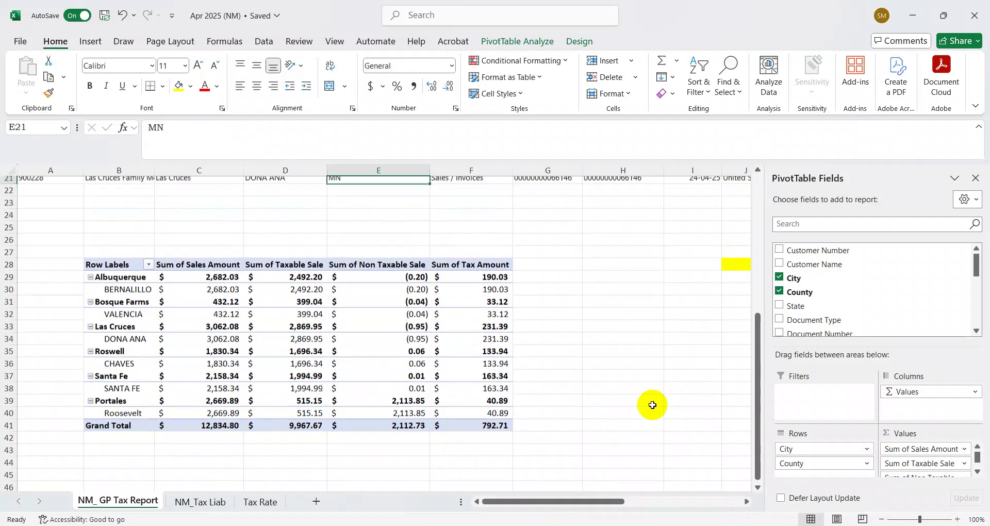
pyautogui.press('Right')
pyautogui.hotkey('ctrl', 'Down')
pyautogui.hotkey('ctrl', 'Down')
pyautogui.press('Up')
pyautogui.press('Up')
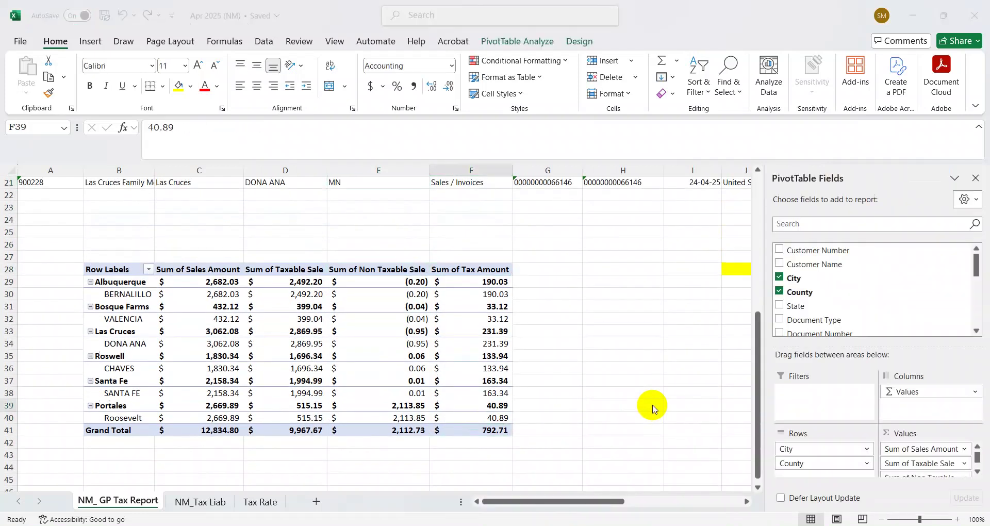
pyautogui.hotkey('alt', 'Tab')
pyautogui.hotkey('alt', 'Tab')
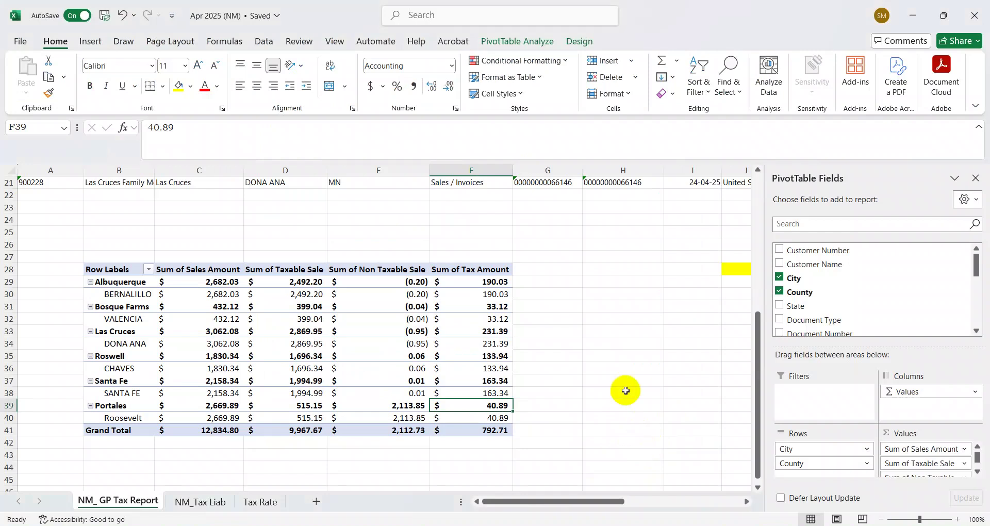
pyautogui.hotkey('alt', 'Tab')
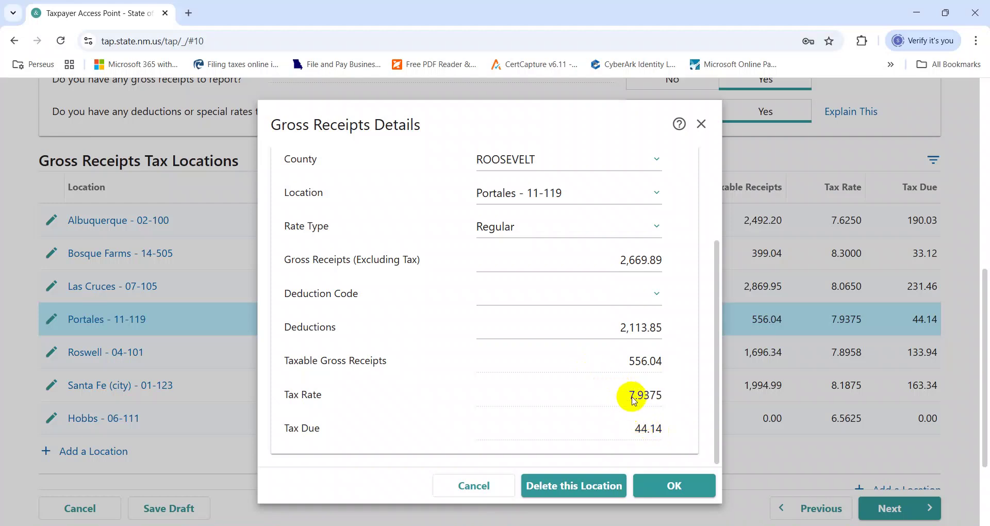
# Compare the Portales tax rate in the return with its entry in the workbook's Tax Rate sheet
pyautogui.moveTo(630, 400); pyautogui.dragTo(686, 401)
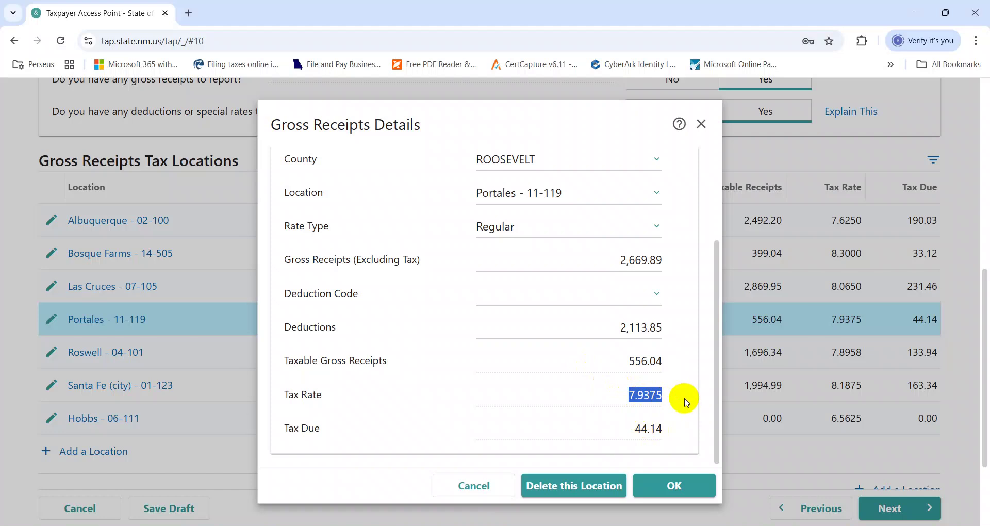
pyautogui.hotkey('alt', 'Tab')
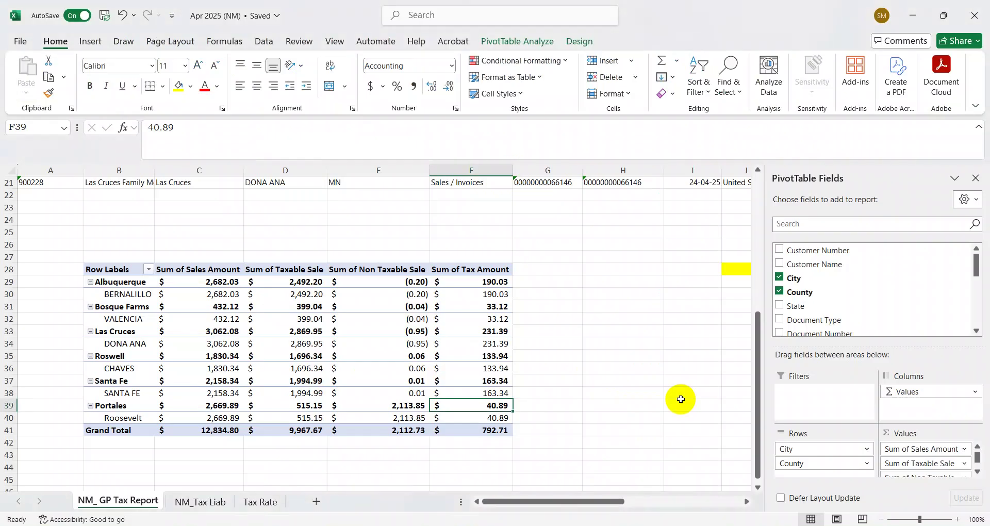
pyautogui.hotkey('ctrl', 'pagedown')
pyautogui.hotkey('ctrl', 'pagedown')
pyautogui.hotkey('ctrl', 'Up')
pyautogui.hotkey('ctrl', 'Down')
pyautogui.press('Up')
pyautogui.press('Left')
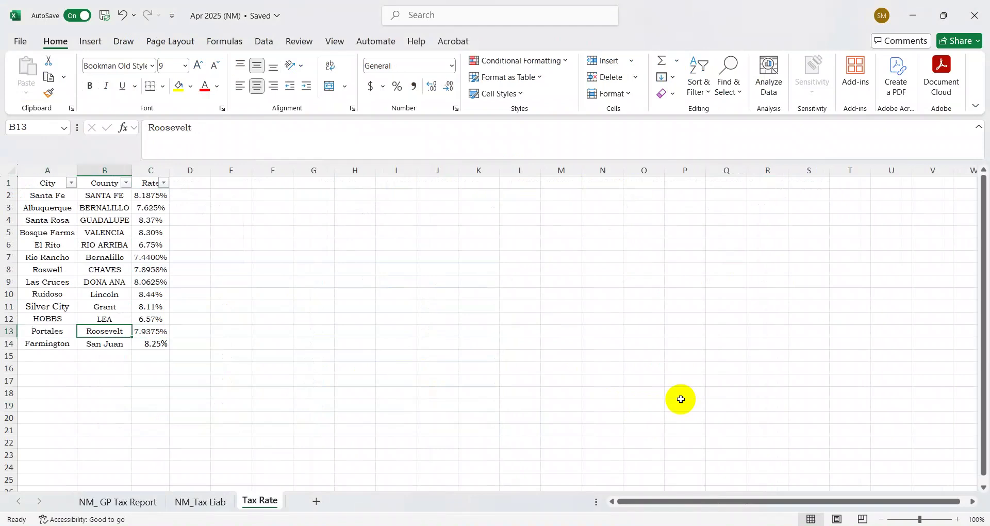
pyautogui.press('Right')
pyautogui.hotkey('alt', 'Tab')
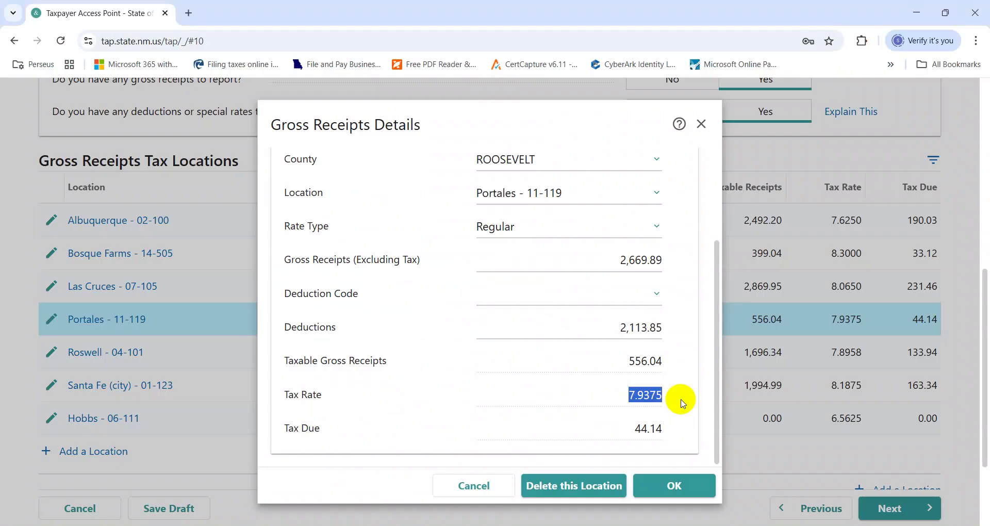
pyautogui.hotkey('alt', 'Tab')
pyautogui.press('Left')
pyautogui.press('Right')
pyautogui.press('Home')
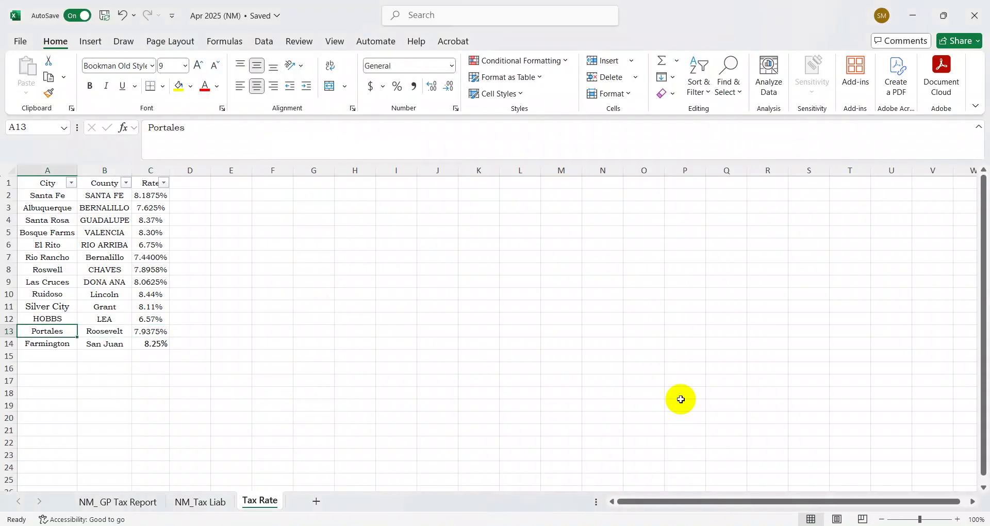
pyautogui.press('Right')
pyautogui.press('Right')
# Inspect the tax rate lookups and taxable sale formula of the Portales rows in the NM_ GP Tax Report sheet
pyautogui.hotkey('ctrl', 'pageup')
pyautogui.hotkey('ctrl', 'pageup')
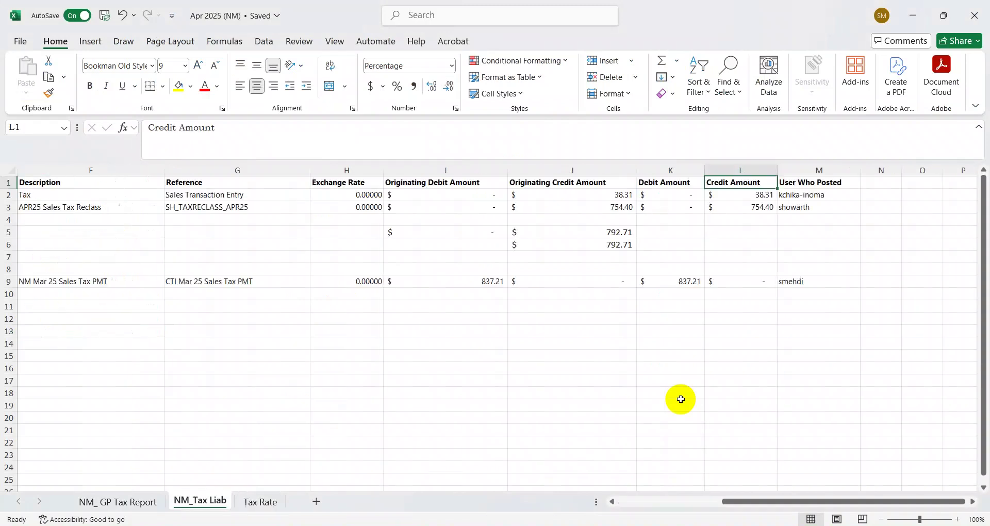
pyautogui.hotkey('ctrl', 'Up')
pyautogui.hotkey('ctrl', 'Up')
pyautogui.hotkey('ctrl', 'Up')
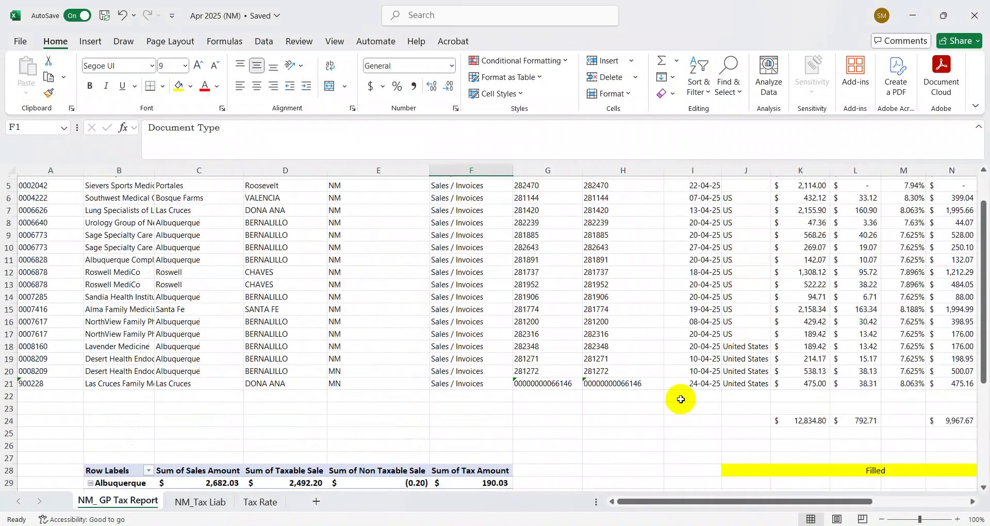
pyautogui.press('Right')
pyautogui.press('Right')
pyautogui.press('Right')
pyautogui.press('Right')
pyautogui.press('Right')
pyautogui.press('Right')
pyautogui.press('Down')
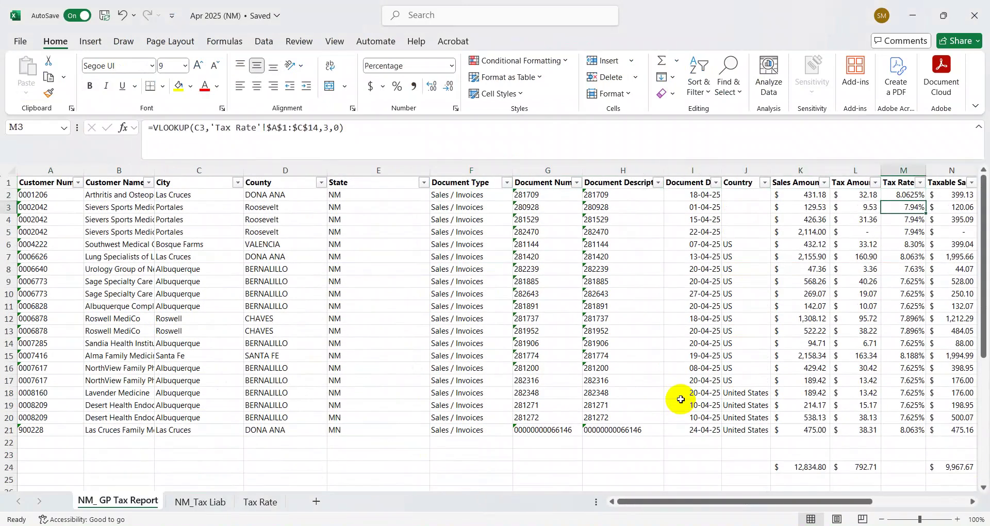
pyautogui.press('Down')
pyautogui.press('Right')
pyautogui.press('Left')
pyautogui.press('Down')
pyautogui.press('Down')
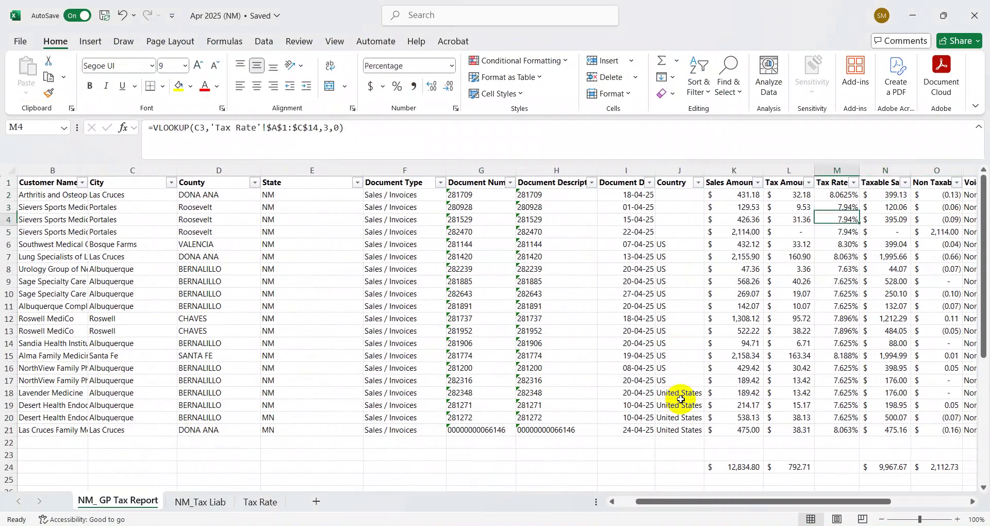
pyautogui.press('Up')
pyautogui.press('Up')
pyautogui.press('Right')
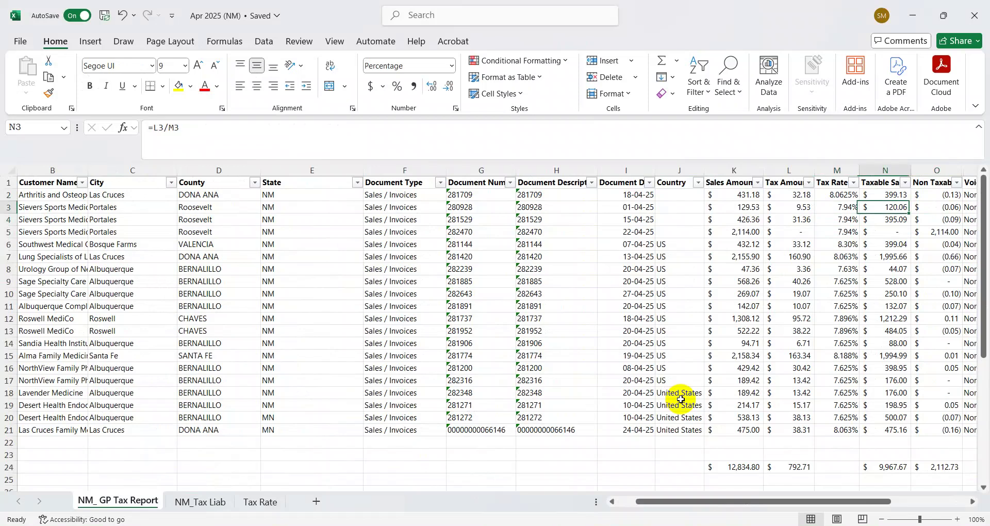
# Display the Portales tax rates in M3:M5 with four decimal places, matching the precision used in the return
pyautogui.press('Left')
pyautogui.hotkey('shift', 'Down')
pyautogui.hotkey('shift', 'Down')
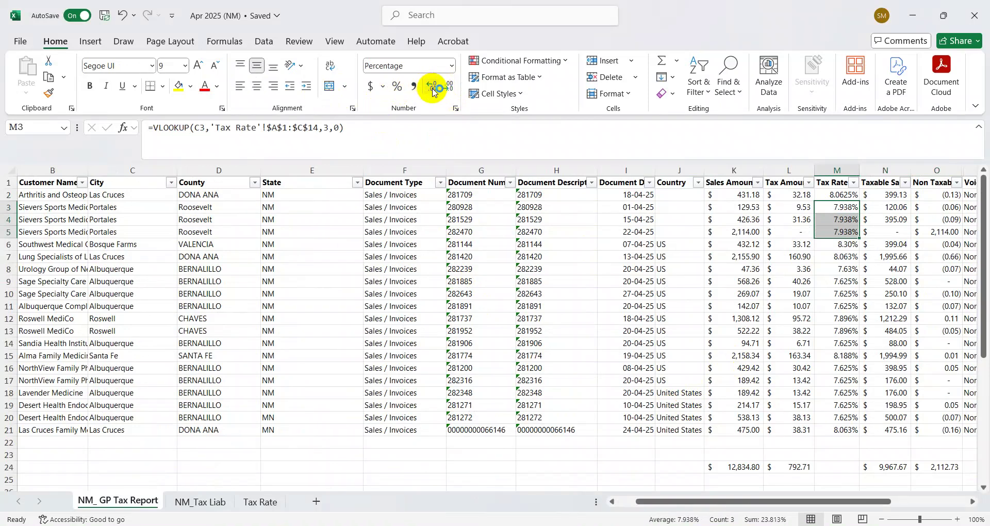
pyautogui.press('Up')
pyautogui.press('Down')
pyautogui.hotkey('alt', 'Tab')
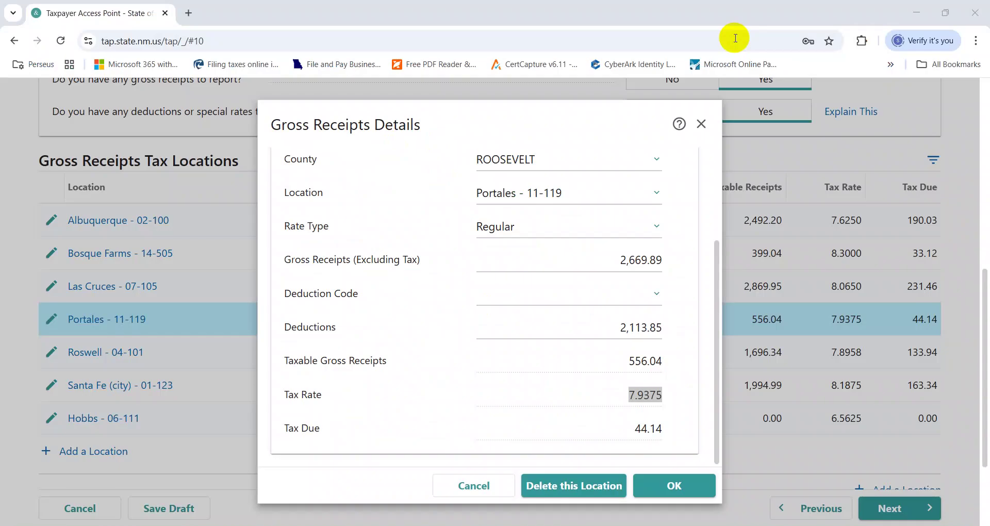
pyautogui.hotkey('alt', 'Tab')
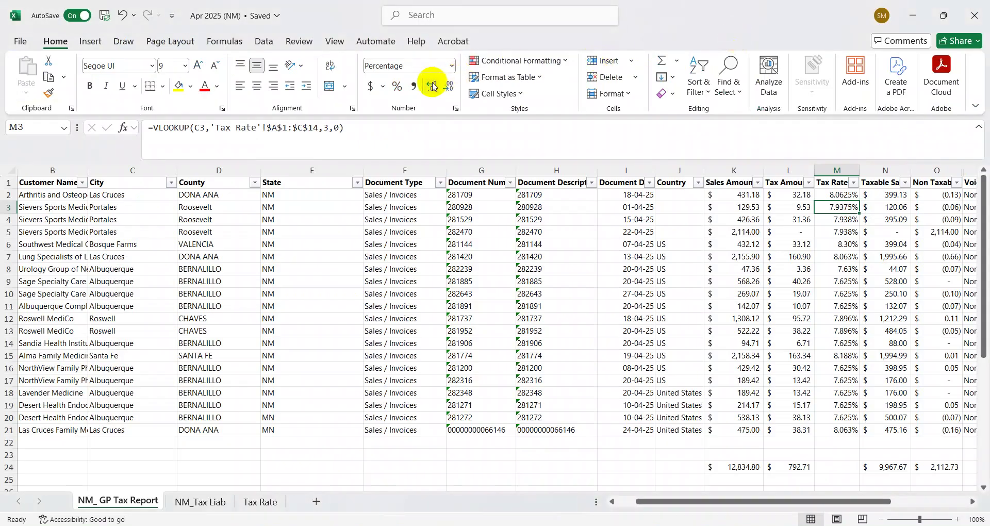
pyautogui.press('Down')
pyautogui.press('Down')
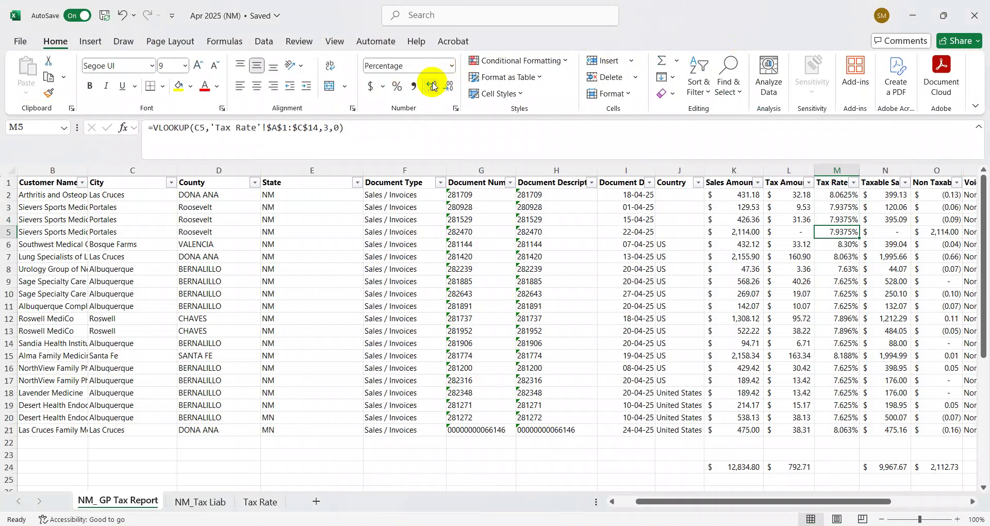
# Refresh the city and county pivot table below the invoice rows again
pyautogui.press('Left')
pyautogui.press('Left')
pyautogui.press('Left')
pyautogui.press('Left')
pyautogui.press('Left')
pyautogui.press('Left')
pyautogui.press('Left')
pyautogui.press('Left')
pyautogui.press('Left')
pyautogui.press('Left')
pyautogui.press('Left')
pyautogui.press('Left')
pyautogui.press('Right')
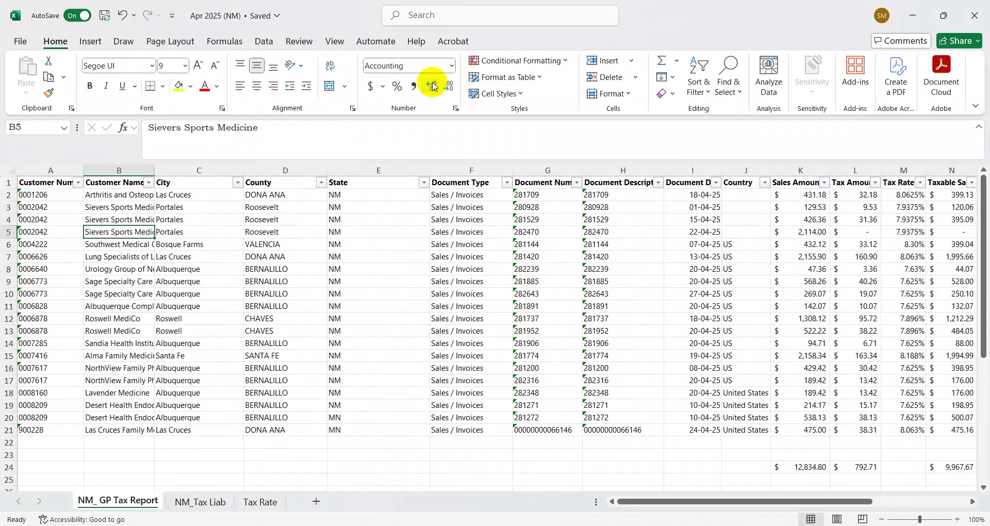
pyautogui.press('Down')
pyautogui.press('Down')
pyautogui.press('Down')
pyautogui.press('Down')
pyautogui.press('Down')
pyautogui.press('Down')
pyautogui.press('Down')
pyautogui.press('Down')
pyautogui.press('Down')
pyautogui.press('Down')
pyautogui.press('Down')
pyautogui.press('Down')
pyautogui.press('Down')
pyautogui.press('Down')
pyautogui.press('Down')
pyautogui.press('Down')
pyautogui.press('Down')
pyautogui.press('Down')
pyautogui.press('Down')
pyautogui.press('Down')
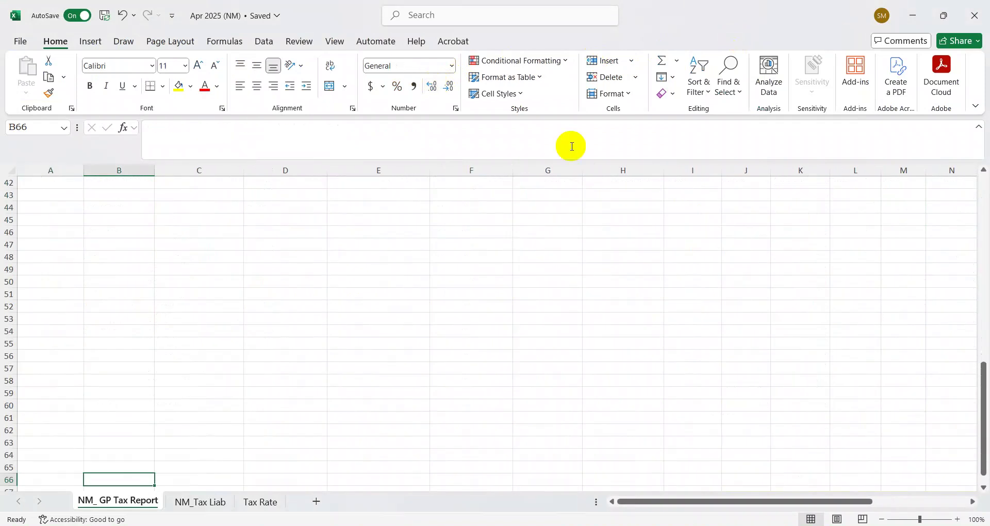
pyautogui.hotkey('ctrl', 'Up')
pyautogui.rightClick(455, 343)
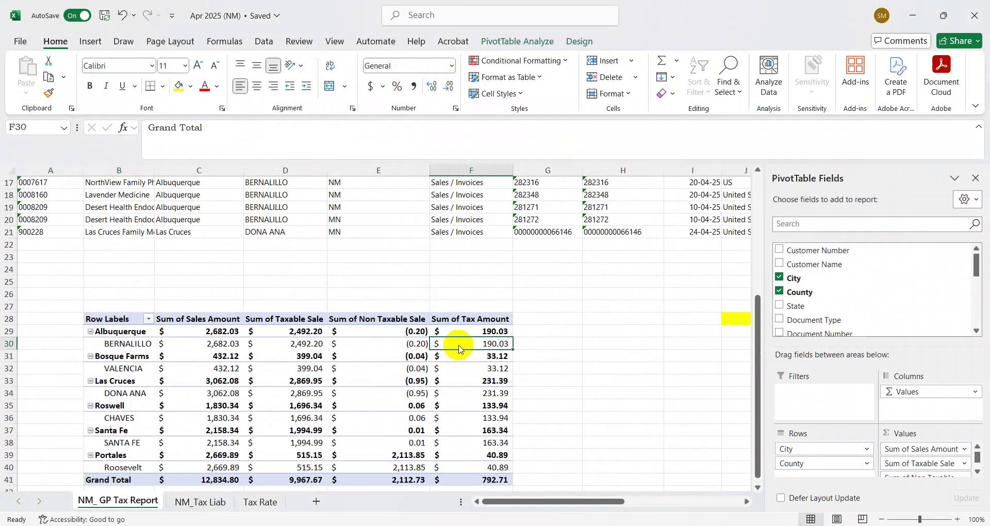
pyautogui.click(492, 158)
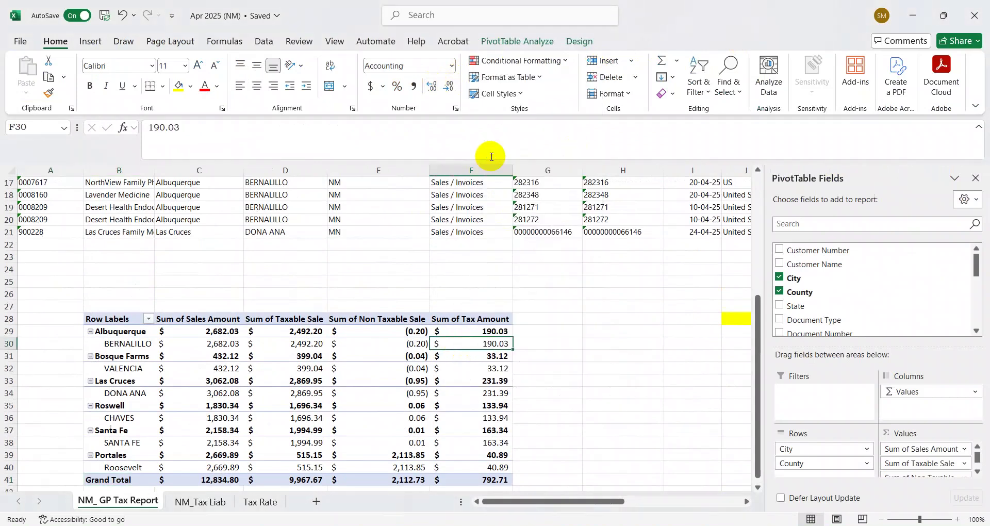
# Compare the Portales sales, taxable and non-taxable amounts in the pivot table with the Gross Receipts Details in the return
pyautogui.press('Left')
pyautogui.press('Down')
pyautogui.press('Down')
pyautogui.press('Down')
pyautogui.press('Down')
pyautogui.press('Down')
pyautogui.press('Down')
pyautogui.press('Down')
pyautogui.press('Down')
pyautogui.press('Down')
pyautogui.press('Left')
pyautogui.press('Left')
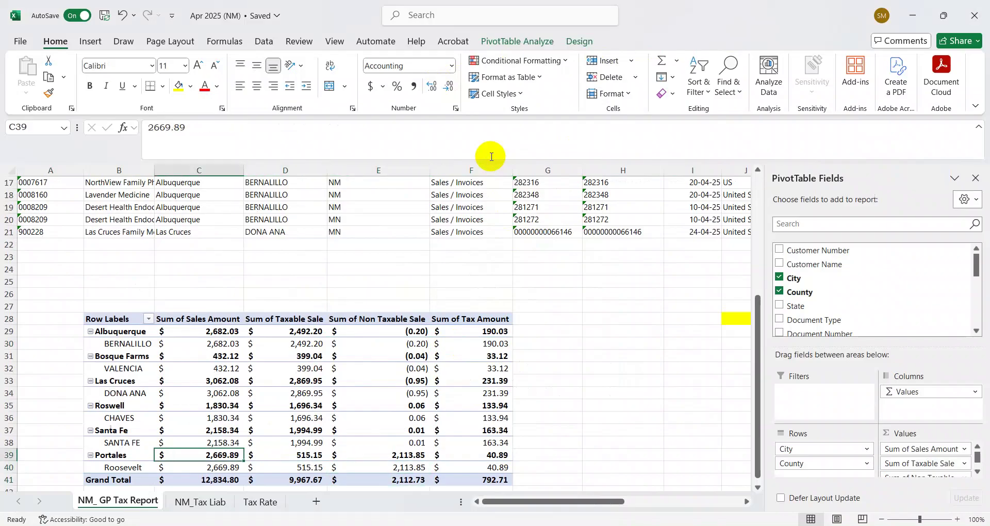
pyautogui.hotkey('alt', 'Tab')
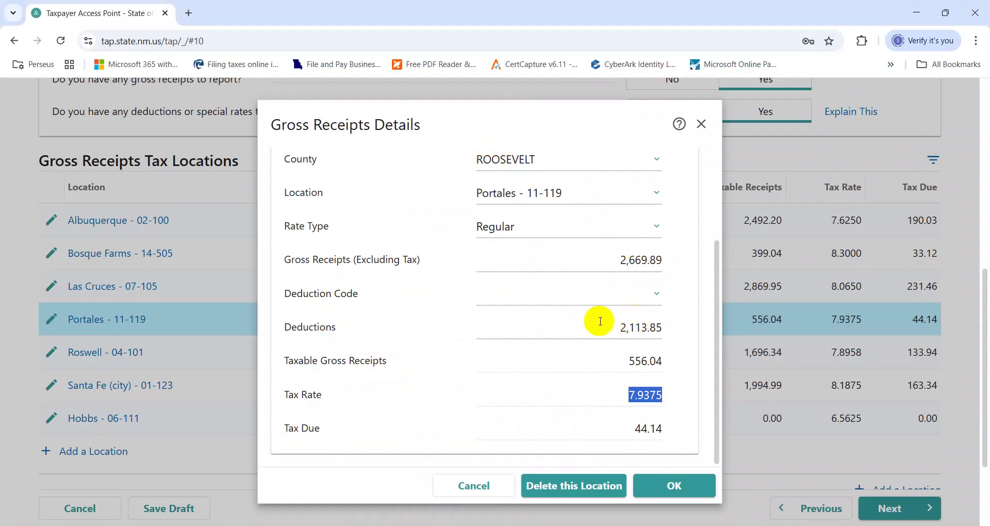
pyautogui.hotkey('alt', 'Tab')
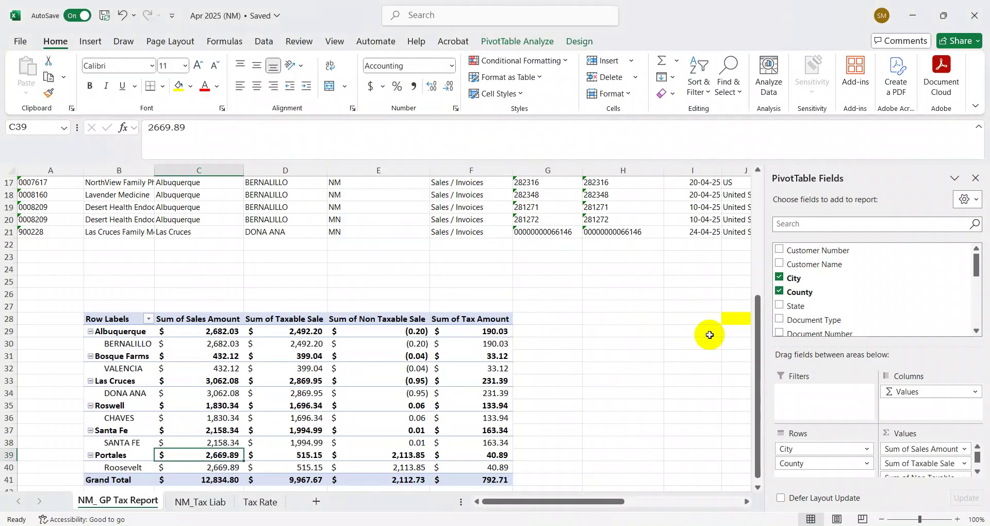
pyautogui.press('Right')
pyautogui.press('Right')
pyautogui.hotkey('alt', 'Tab')
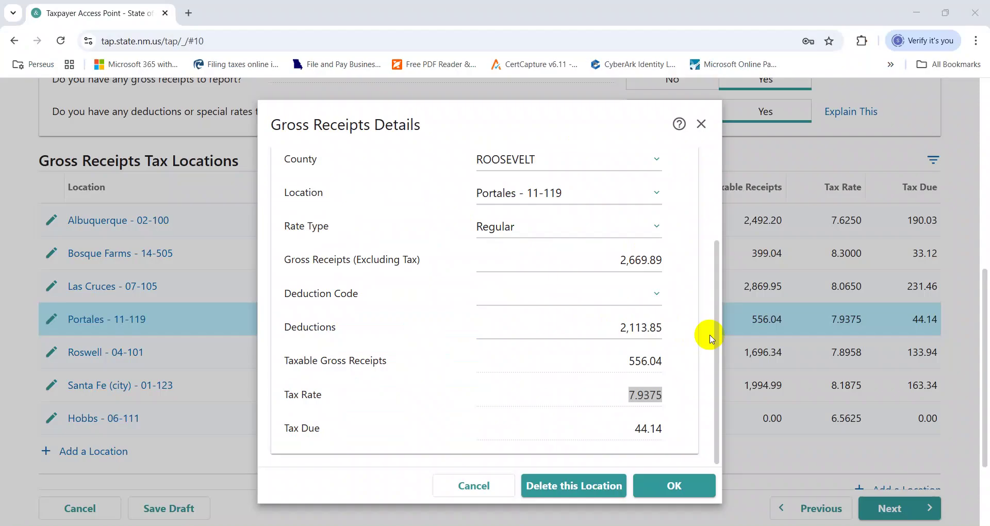
pyautogui.hotkey('alt', 'Tab')
pyautogui.press('Left')
pyautogui.press('Left')
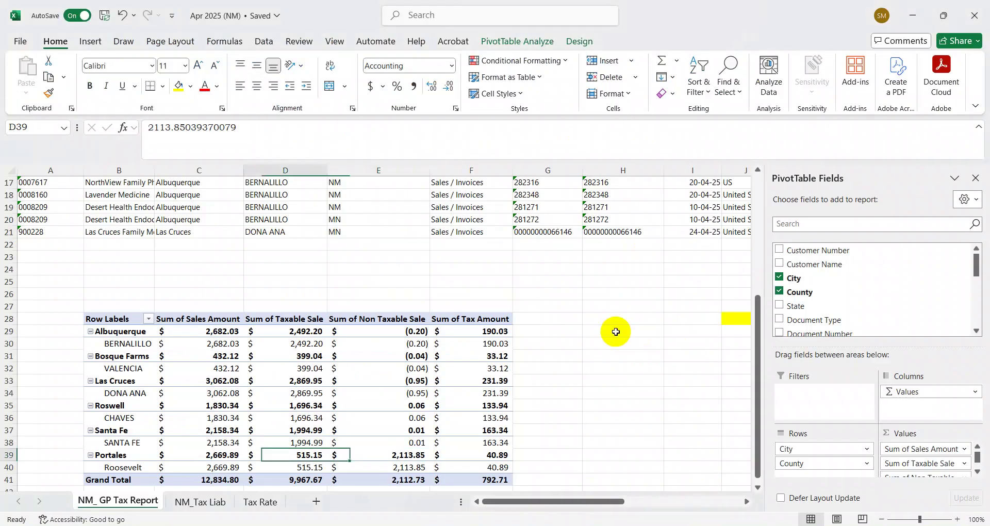
pyautogui.hotkey('alt', 'Tab')
pyautogui.hotkey('alt', 'Tab')
# Filter the invoice rows by Taxable Sale to hide the zero-amount entry
pyautogui.hotkey('ctrl', 'Up')
pyautogui.hotkey('ctrl', 'Up')
pyautogui.hotkey('ctrl', 'Up')
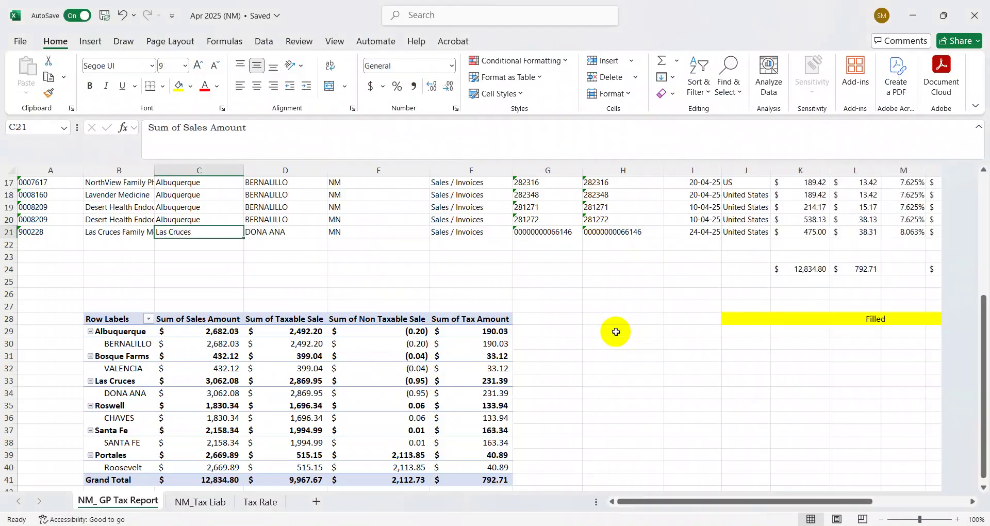
pyautogui.press('Right')
pyautogui.press('Right')
pyautogui.press('Right')
pyautogui.press('Right')
pyautogui.press('Right')
pyautogui.press('Right')
pyautogui.press('Right')
pyautogui.press('Right')
pyautogui.press('Right')
pyautogui.press('Right')
pyautogui.press('Right')
pyautogui.press('Right')
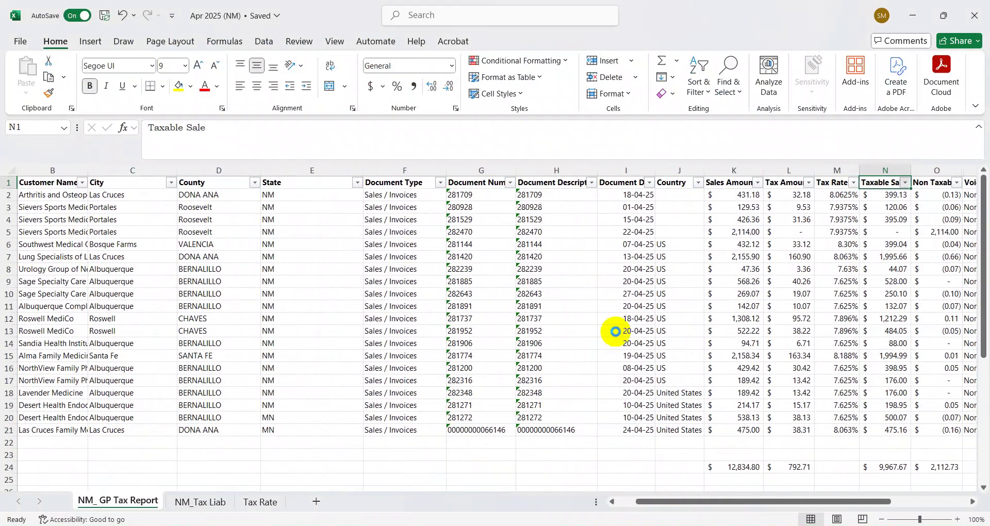
pyautogui.hotkey('alt', 'Down')
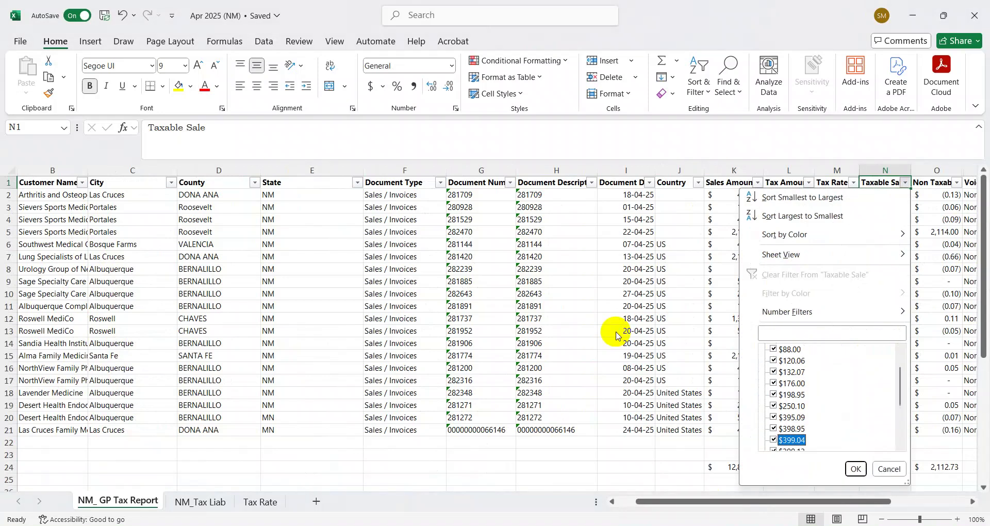
pyautogui.press('Home')
pyautogui.press('space')
pyautogui.press('Return')
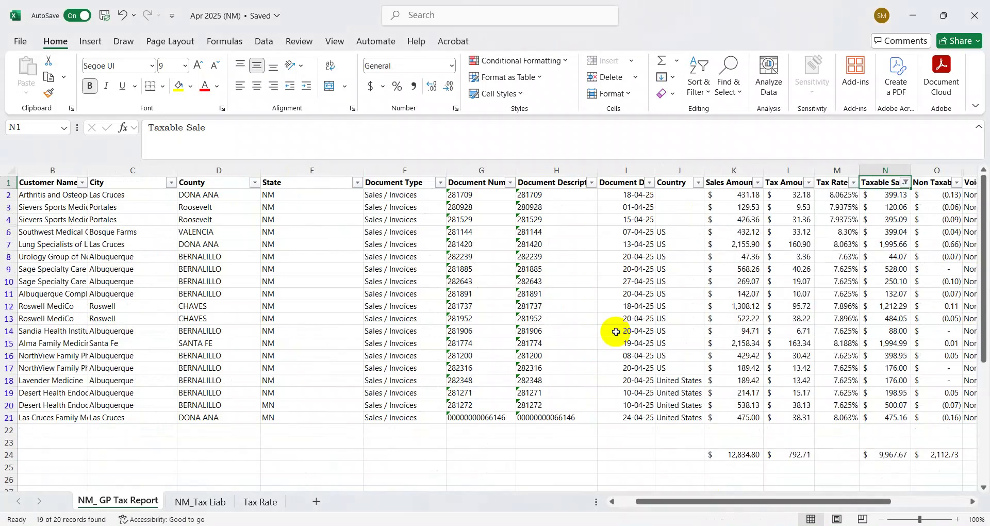
pyautogui.hotkey('ctrl', 'Down')
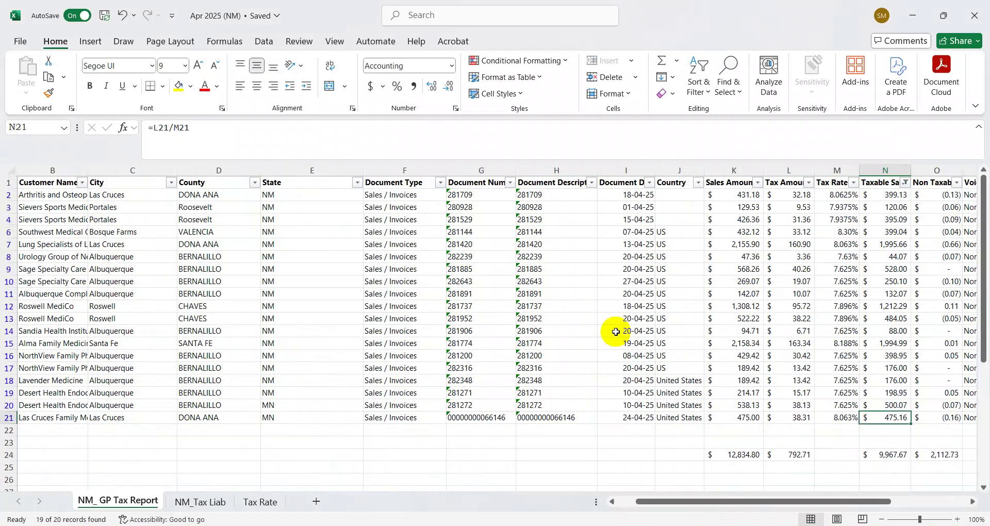
# Clear the Taxable Sale filter to show all invoice rows
pyautogui.hotkey('ctrl', 'Up')
pyautogui.hotkey('ctrl', 'a')
pyautogui.hotkey('alt', 'h')
pyautogui.press('s')
pyautogui.press('s')
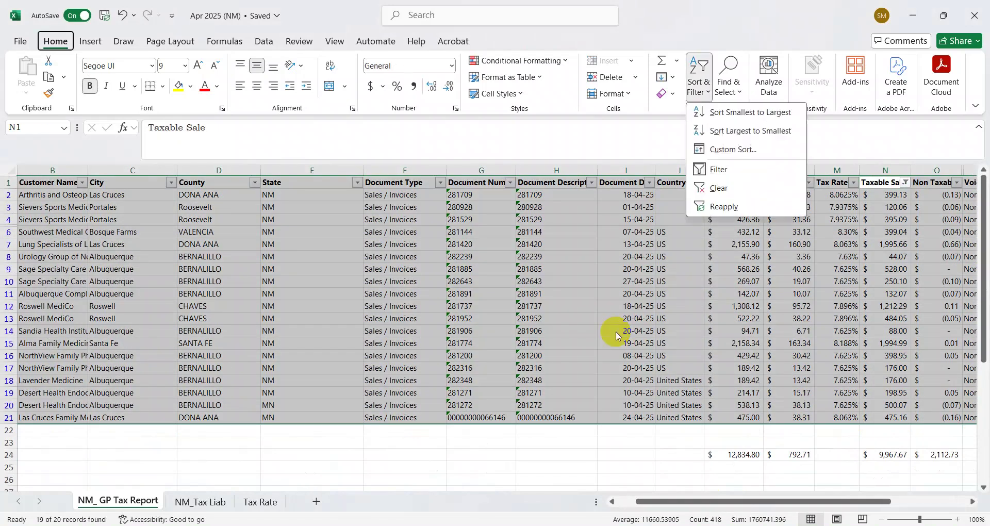
pyautogui.press('c')
pyautogui.hotkey('ctrl', 'Down')
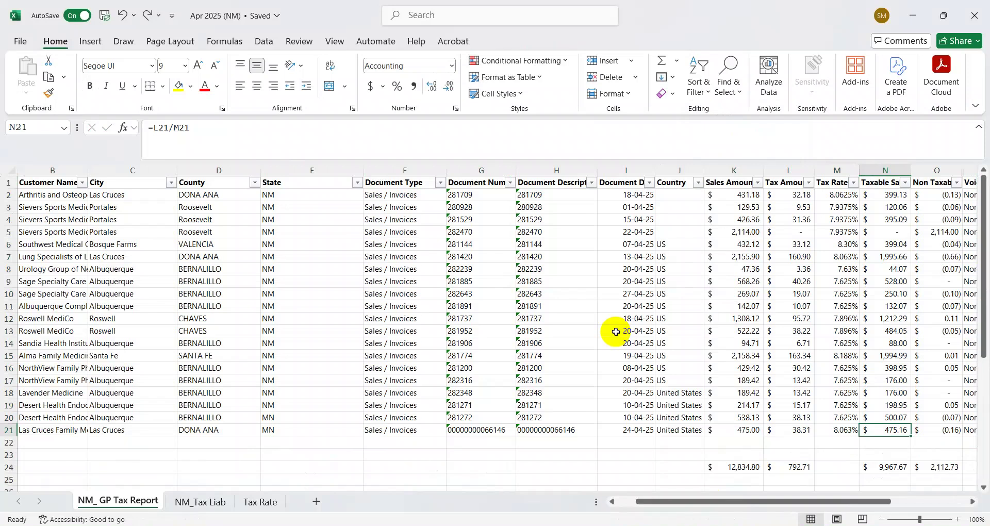
# Switch to the return in the browser and review the Portales taxable gross receipts and tax due against the workbook
pyautogui.press('Left')
pyautogui.press('Left')
pyautogui.press('Left')
pyautogui.press('Left')
pyautogui.press('Left')
pyautogui.press('Left')
pyautogui.press('Left')
pyautogui.press('Left')
pyautogui.press('Left')
pyautogui.press('Left')
pyautogui.press('Left')
pyautogui.press('Left')
pyautogui.press('Left')
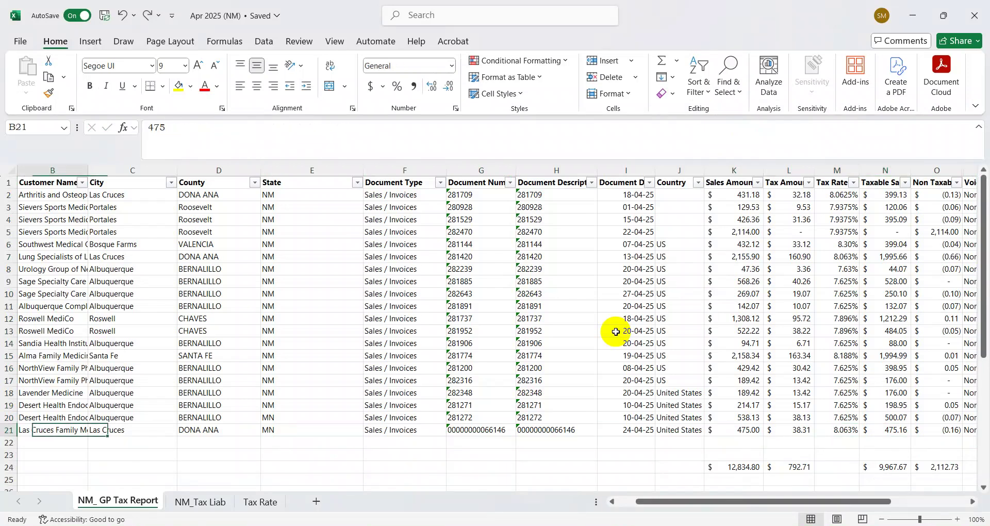
pyautogui.press('Right')
pyautogui.press('Right')
pyautogui.hotkey('ctrl', 'Down')
pyautogui.hotkey('ctrl', 'Down')
pyautogui.hotkey('alt', 'Tab')
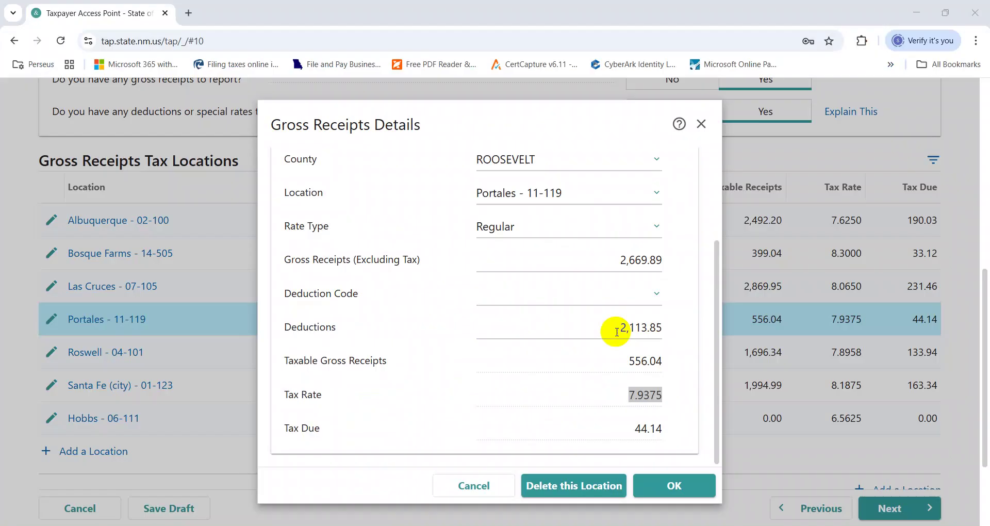
pyautogui.click(710, 402)
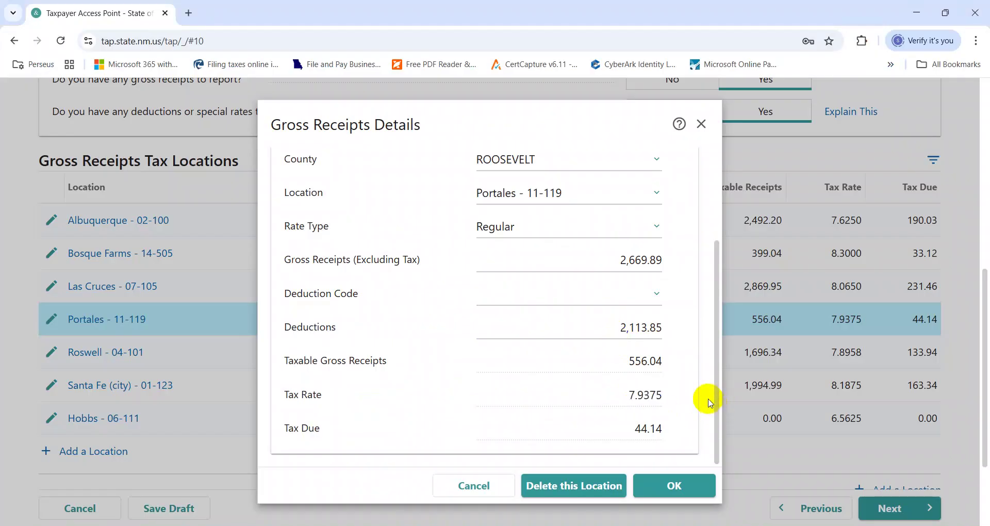
# Back in the Excel workbook, calculate the Portales sales amount minus its non-taxable sale in G39, beside the pivot table
pyautogui.hotkey('alt', 'Tab')
pyautogui.press('Right')
pyautogui.press('Right')
pyautogui.press('Up')
pyautogui.press('Right')
pyautogui.press('Up')
pyautogui.press('Right')
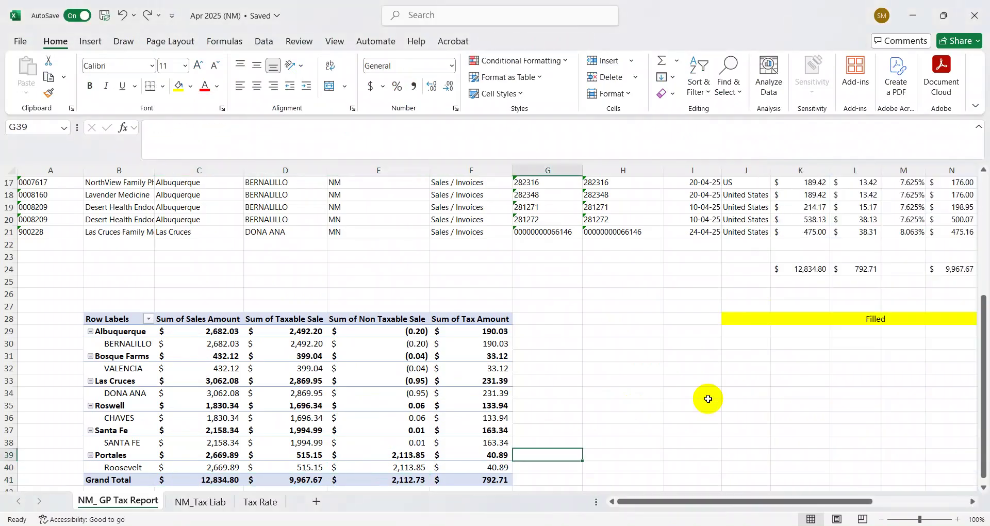
pyautogui.write('=')
pyautogui.press('Left')
pyautogui.press('Left')
pyautogui.press('Left')
pyautogui.press('Left')
pyautogui.write('-')
pyautogui.press('Left')
pyautogui.press('Left')
pyautogui.press('Return')
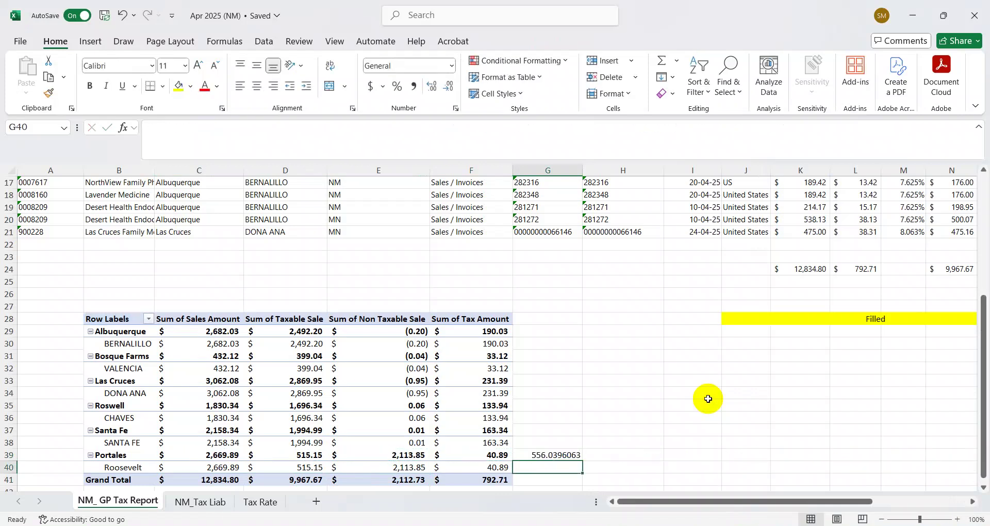
# Check the Non Taxable amounts and their formula in the first invoice rows
pyautogui.press('Up')
pyautogui.hotkey('ctrl', 'Up')
pyautogui.hotkey('ctrl', 'Up')
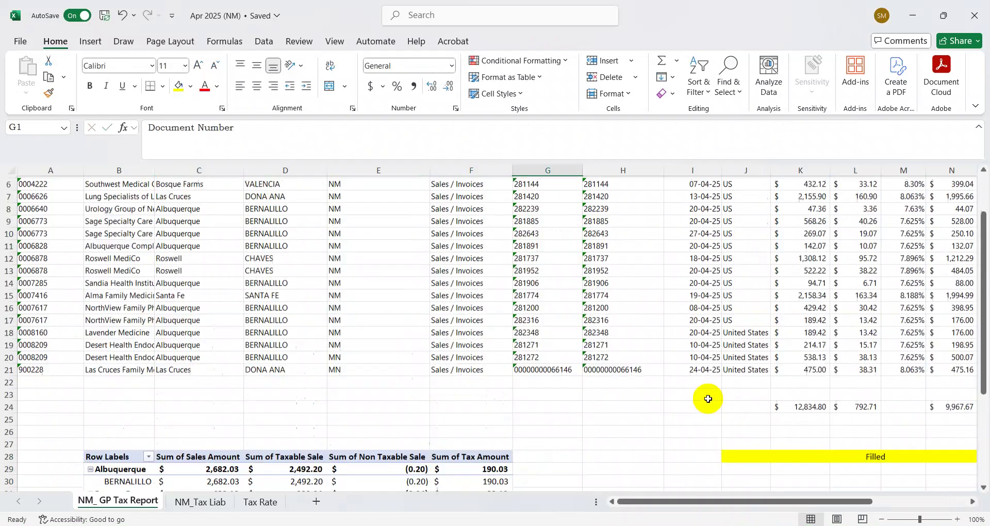
pyautogui.press('Right')
pyautogui.press('Right')
pyautogui.press('Right')
pyautogui.press('Right')
pyautogui.press('Right')
pyautogui.press('Right')
pyautogui.press('Right')
pyautogui.press('Right')
pyautogui.press('Right')
pyautogui.press('Right')
pyautogui.press('Right')
pyautogui.press('Left')
pyautogui.press('Left')
pyautogui.press('Left')
pyautogui.press('Down')
pyautogui.press('Down')
pyautogui.press('Down')
pyautogui.press('Down')
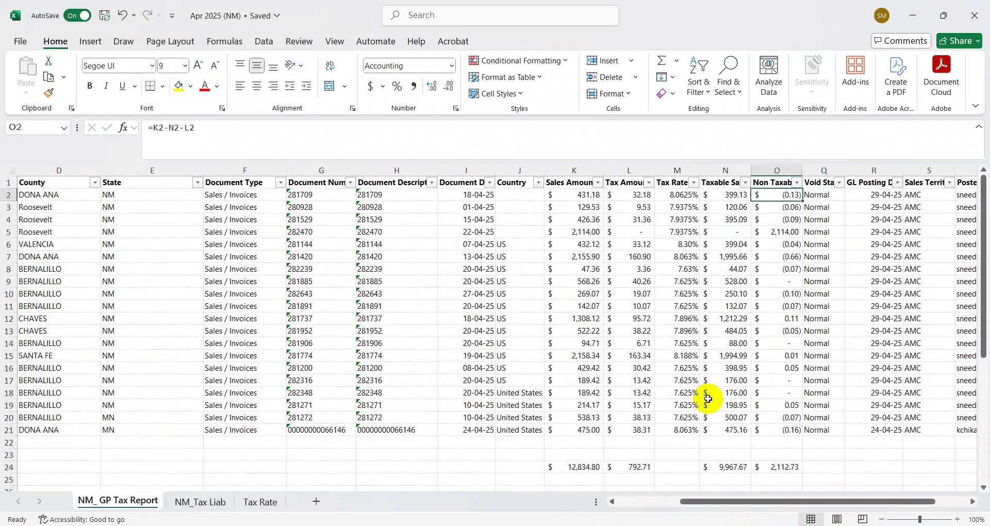
# Examine how the Taxable Sale is calculated for the Roosevelt county invoice rows, including the zero-tax invoice
pyautogui.press('Up')
pyautogui.press('Up')
pyautogui.press('Left')
pyautogui.press('Up')
pyautogui.press('Down')
pyautogui.press('Right')
pyautogui.press('Left')
pyautogui.press('Down')
pyautogui.press('Down')
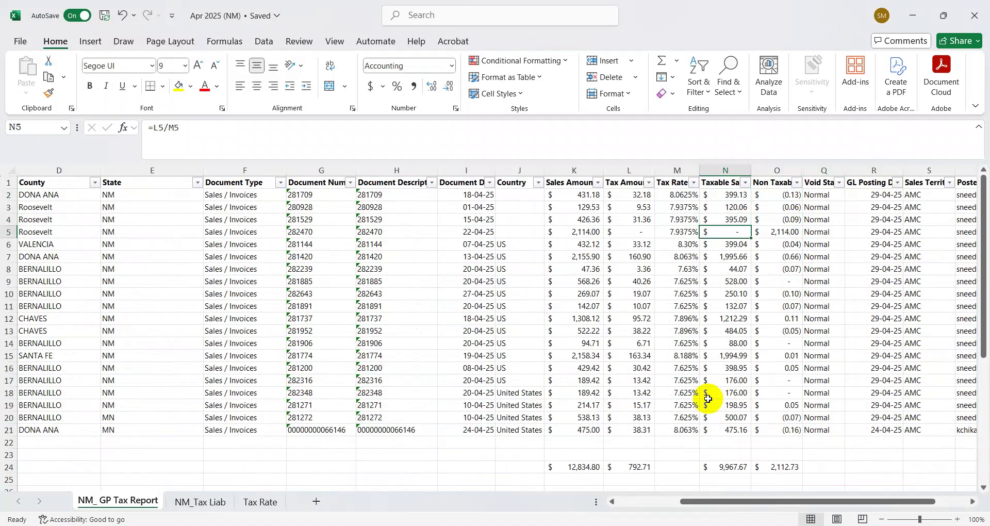
pyautogui.press('Left')
pyautogui.press('Up')
pyautogui.press('Right')
pyautogui.press('Up')
pyautogui.press('Up')
pyautogui.press('Up')
pyautogui.press('Left')
pyautogui.press('Left')
# Filter the invoice rows by City to show only Portales
pyautogui.press('Home')
pyautogui.press('pagedown')
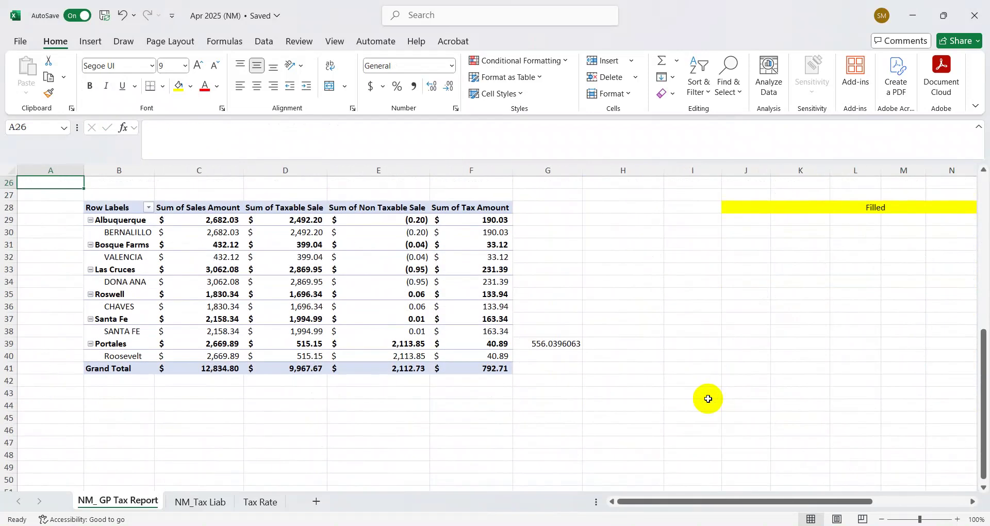
pyautogui.press('pageup')
pyautogui.press('Right')
pyautogui.press('Right')
pyautogui.hotkey('alt', 'Down')
pyautogui.press('Down')
pyautogui.press('Down')
pyautogui.press('Down')
pyautogui.press('Down')
pyautogui.press('Down')
pyautogui.press('Down')
pyautogui.press('Down')
pyautogui.press('Down')
pyautogui.press('Down')
pyautogui.press('Down')
pyautogui.press('Up')
pyautogui.press('Up')
pyautogui.press('Up')
pyautogui.press('space')
pyautogui.press('End')
pyautogui.press('Up')
pyautogui.press('Up')
pyautogui.press('space')
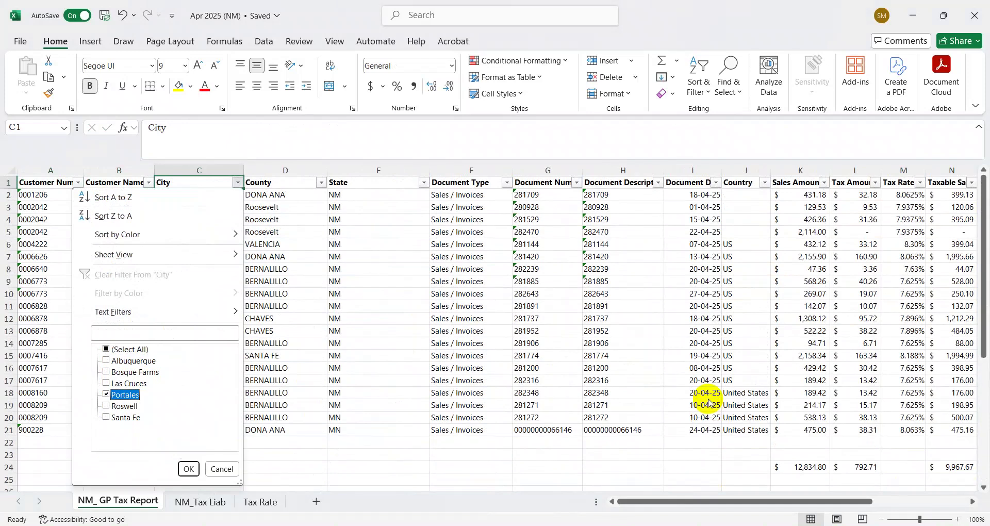
pyautogui.press('Return')
# Check the sum of the tax amounts on the two taxed Portales invoices
pyautogui.press('Right')
pyautogui.press('Right')
pyautogui.press('Right')
pyautogui.press('Right')
pyautogui.press('Right')
pyautogui.press('Right')
pyautogui.press('Right')
pyautogui.press('Right')
pyautogui.press('Right')
pyautogui.press('Right')
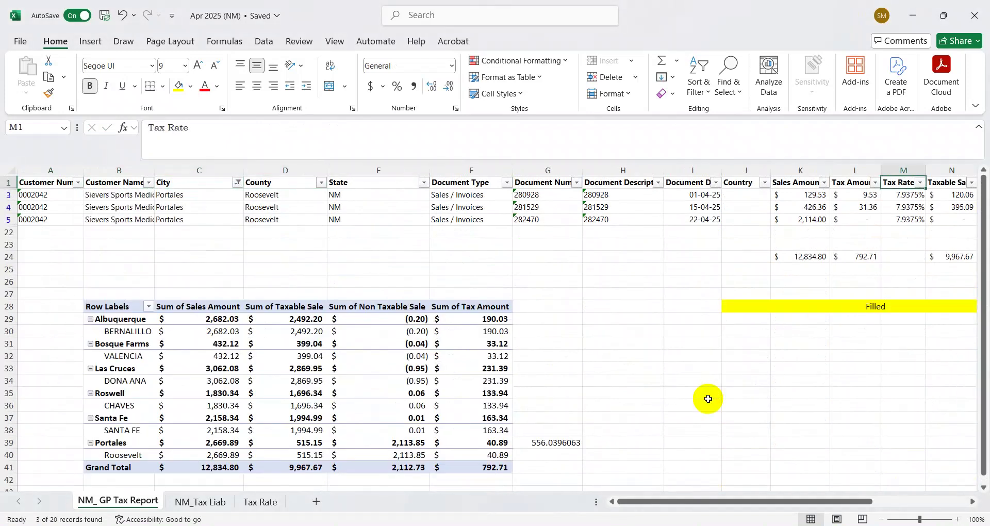
pyautogui.press('Left')
pyautogui.press('Down')
pyautogui.hotkey('shift', 'Down')
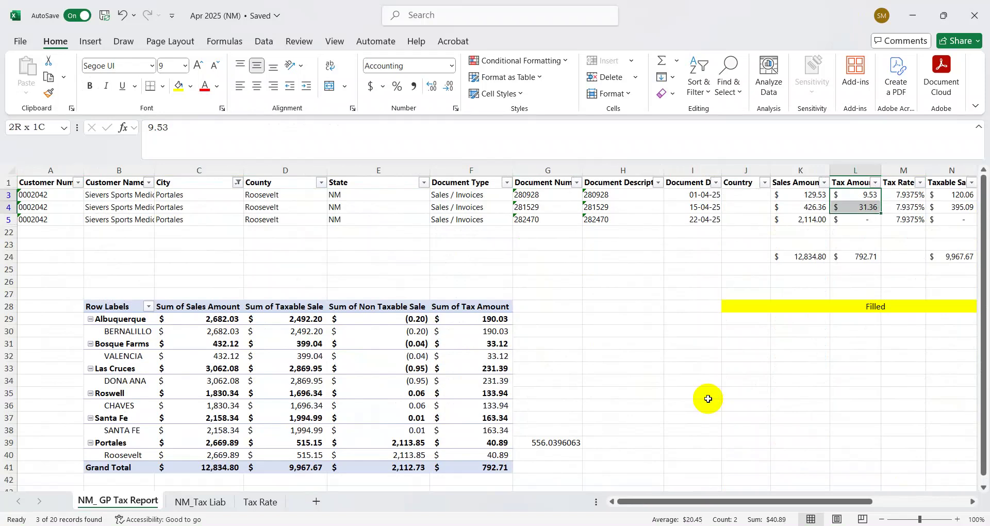
# Check the sum of the taxable sales on the two taxed Portales invoices
pyautogui.press('Up')
pyautogui.press('Right')
pyautogui.press('Right')
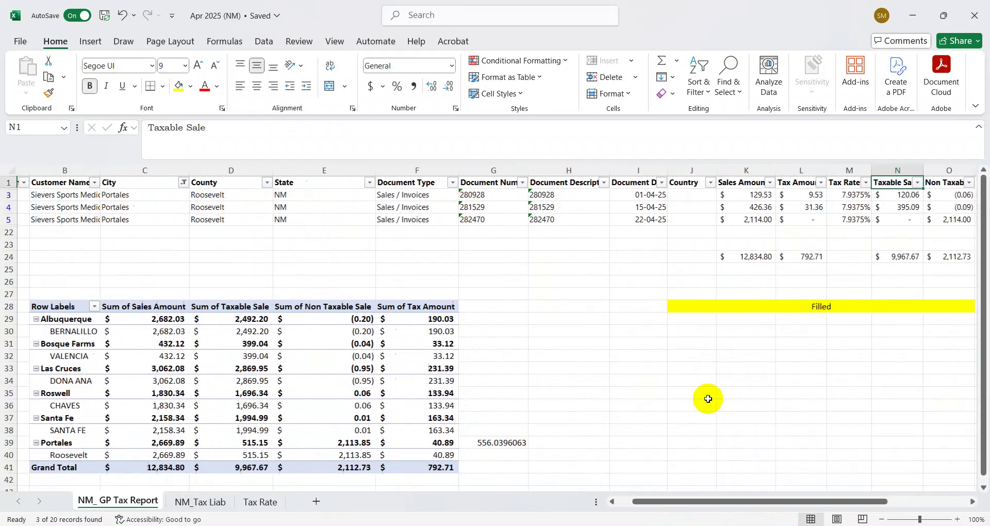
pyautogui.press('Right')
pyautogui.press('Left')
pyautogui.press('Down')
pyautogui.hotkey('shift', 'Down')
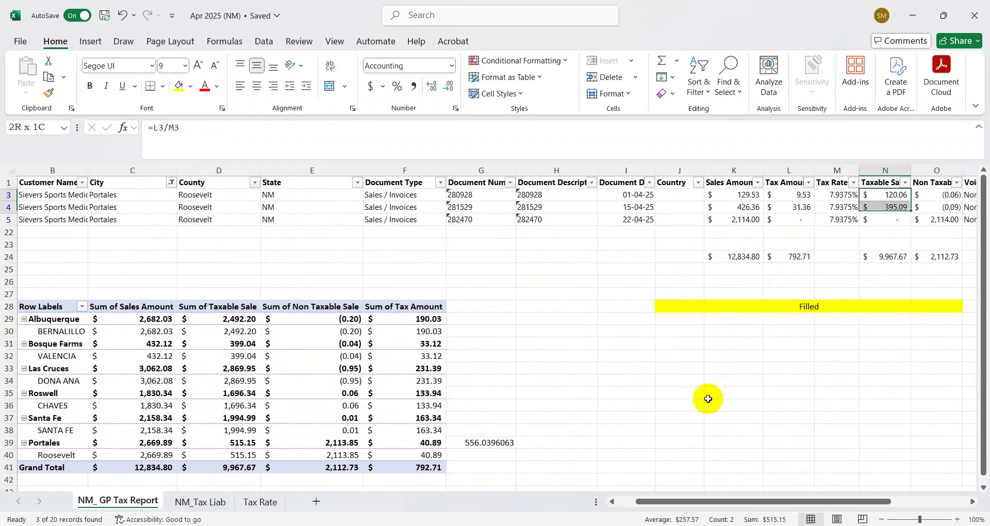
# Inspect the Taxable Sale formulas of the two taxed Portales invoices together with their tax rate and sales amounts
pyautogui.press('Up')
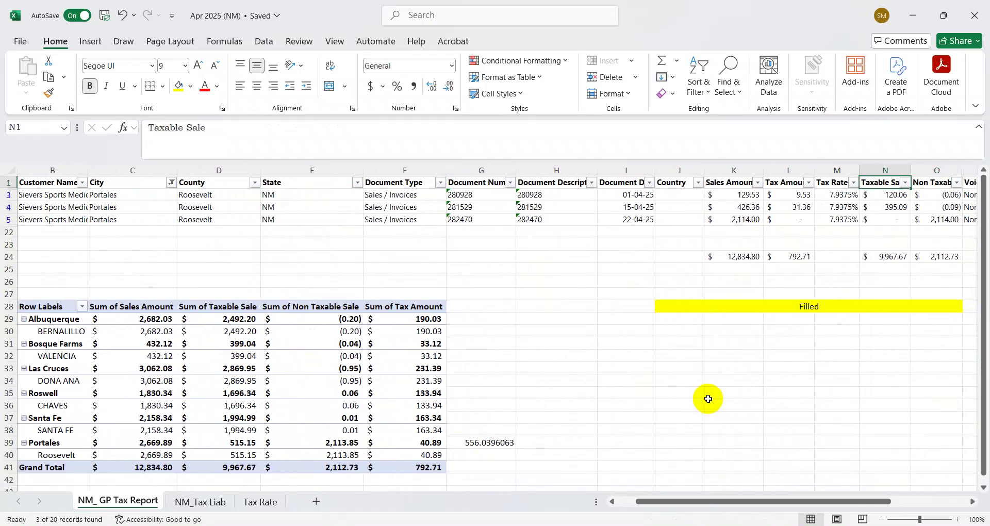
pyautogui.press('Down')
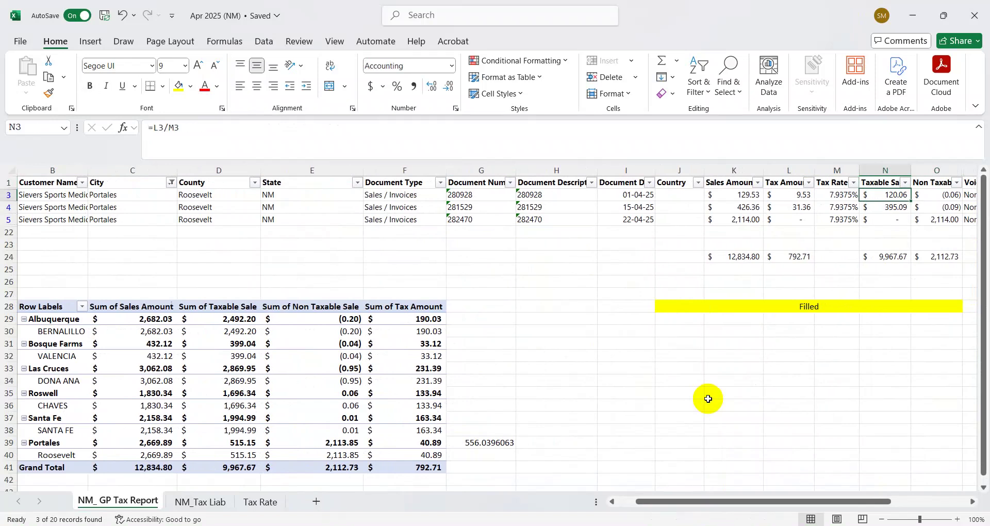
pyautogui.press('F2')
pyautogui.press('Escape')
pyautogui.press('Down')
pyautogui.press('F2')
pyautogui.press('Escape')
pyautogui.press('Up')
pyautogui.press('Up')
pyautogui.press('Left')
pyautogui.press('Left')
pyautogui.press('Left')
pyautogui.press('Left')
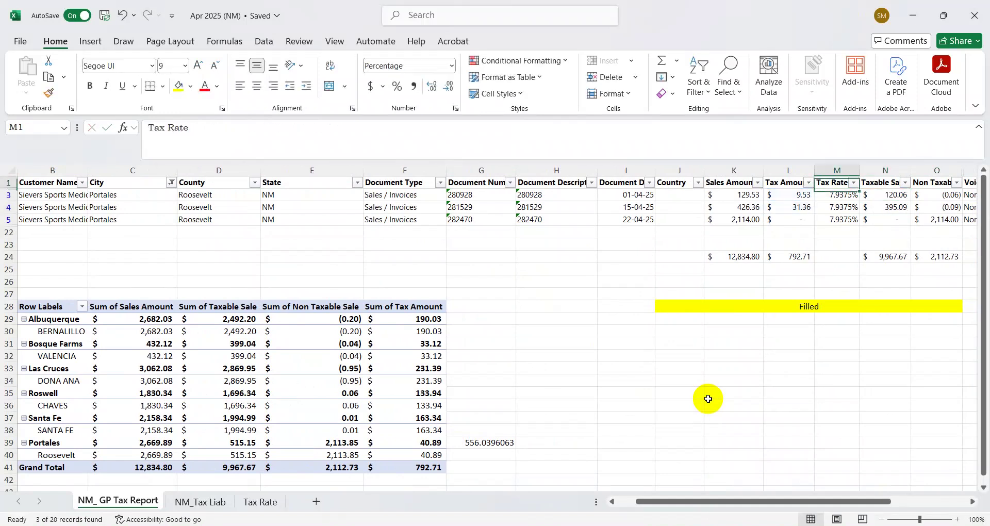
pyautogui.press('Right')
pyautogui.press('Down')
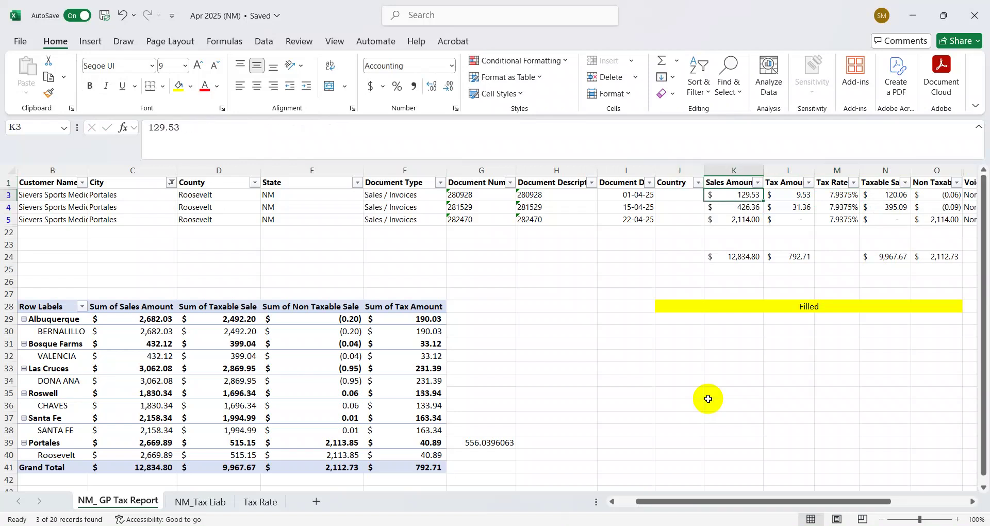
# Switch to the return in the browser and accept the Gross Receipts Details for Portales
pyautogui.press('Up')
pyautogui.press('Home')
pyautogui.press('Right')
pyautogui.press('Right')
pyautogui.press('Right')
pyautogui.press('Right')
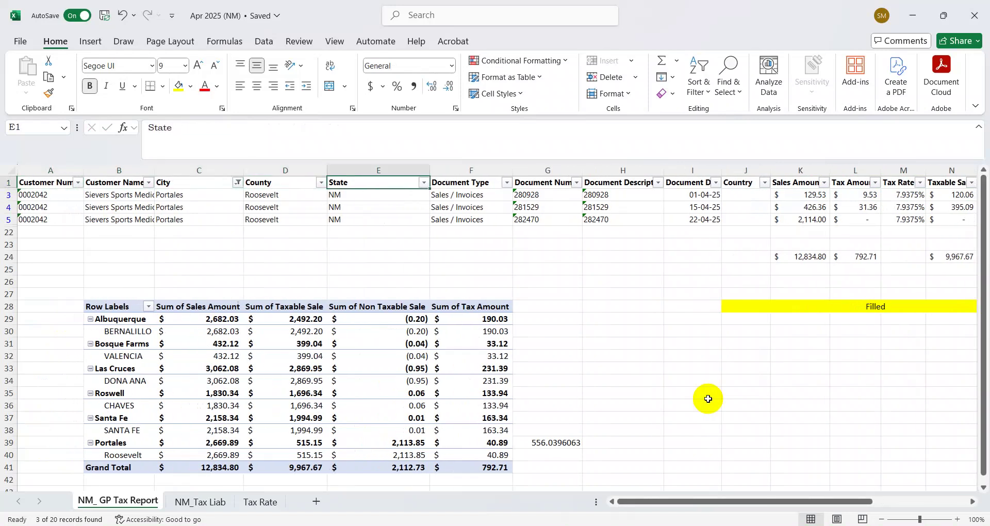
pyautogui.hotkey('alt', 'Tab')
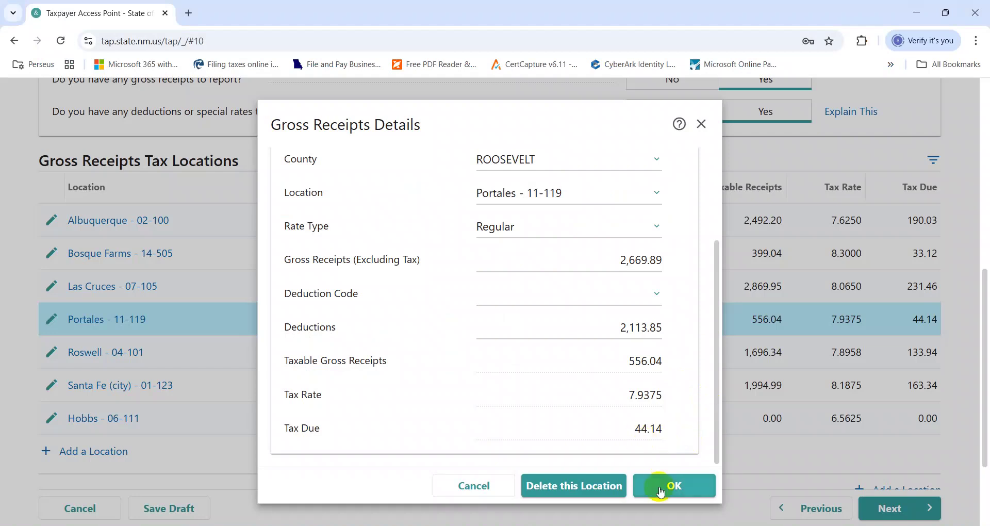
pyautogui.click(673, 486)
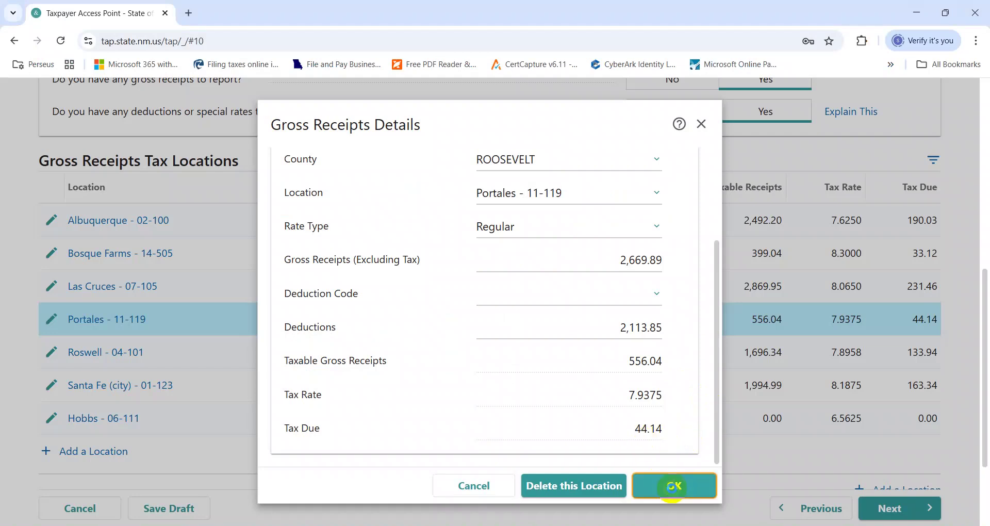
# Switch to the Excel workbook and check the grand total of the tax amount in the pivot table
pyautogui.hotkey('alt', 'Tab')
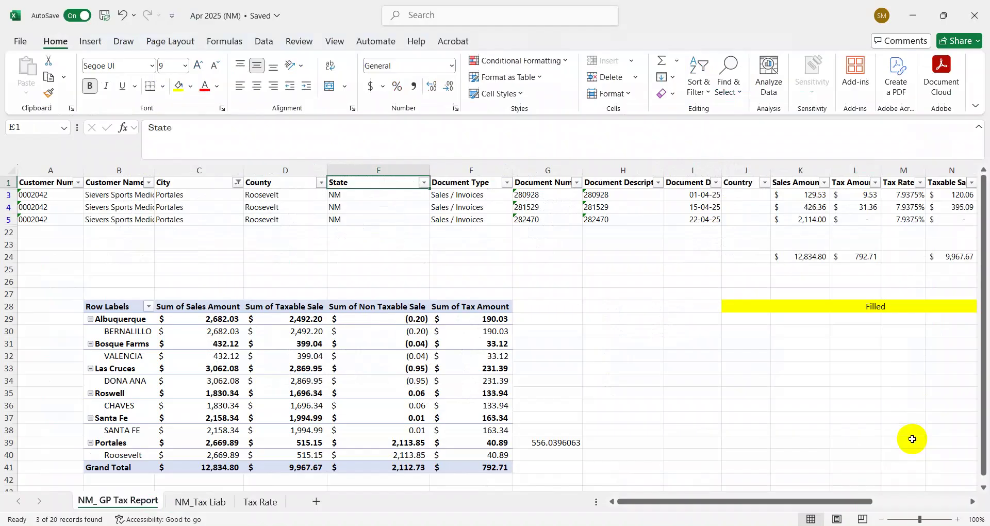
pyautogui.press('Down')
pyautogui.press('Down')
pyautogui.press('Down')
pyautogui.press('Down')
pyautogui.press('Down')
pyautogui.press('Down')
pyautogui.press('Down')
pyautogui.press('Down')
pyautogui.press('Down')
pyautogui.press('Down')
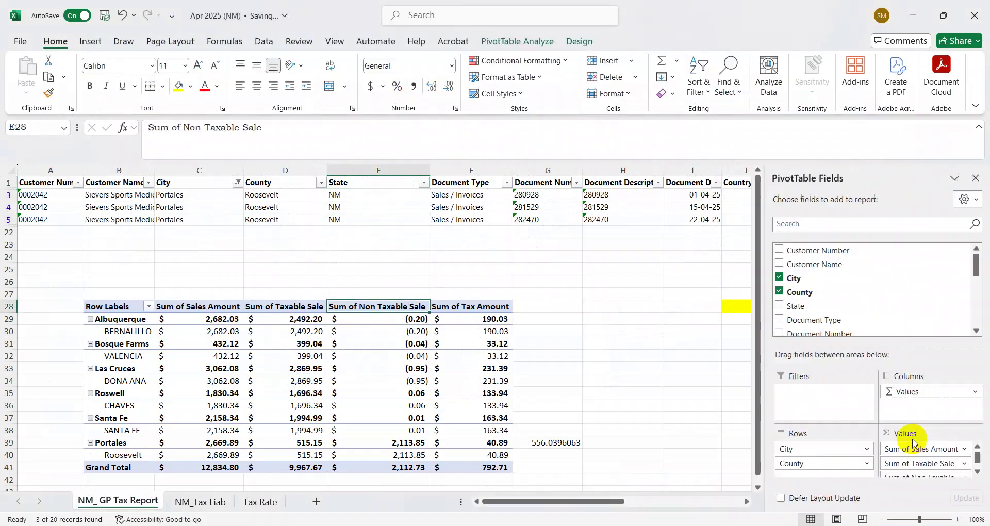
pyautogui.press('Right')
pyautogui.press('Down')
pyautogui.press('Right')
pyautogui.hotkey('ctrl', 'Down')
# Return to the tax return in the browser and proceed from Gross Receipts to the Business Credits section
pyautogui.hotkey('alt', 'Tab')
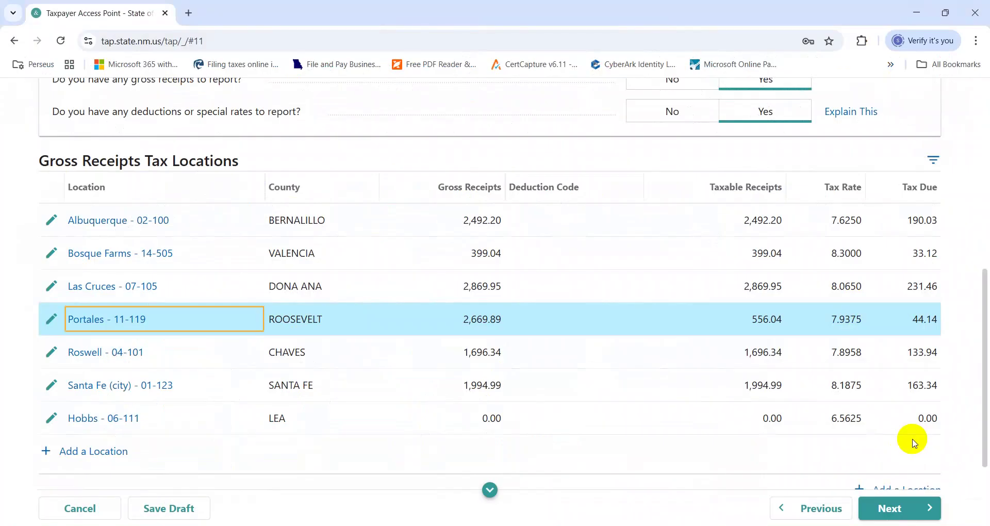
pyautogui.scroll(-2, 979, 369)
pyautogui.click(913, 427)
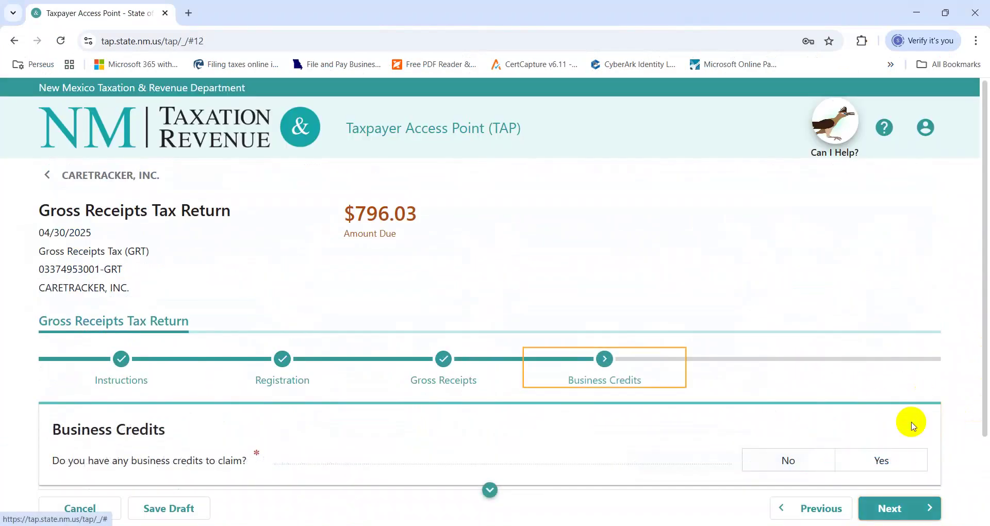
# Switch to the Excel workbook, enter -796.03 in cell L25 below the Tax Amount total, and compare the two amounts
pyautogui.hotkey('alt', 'Tab')
pyautogui.press('Right')
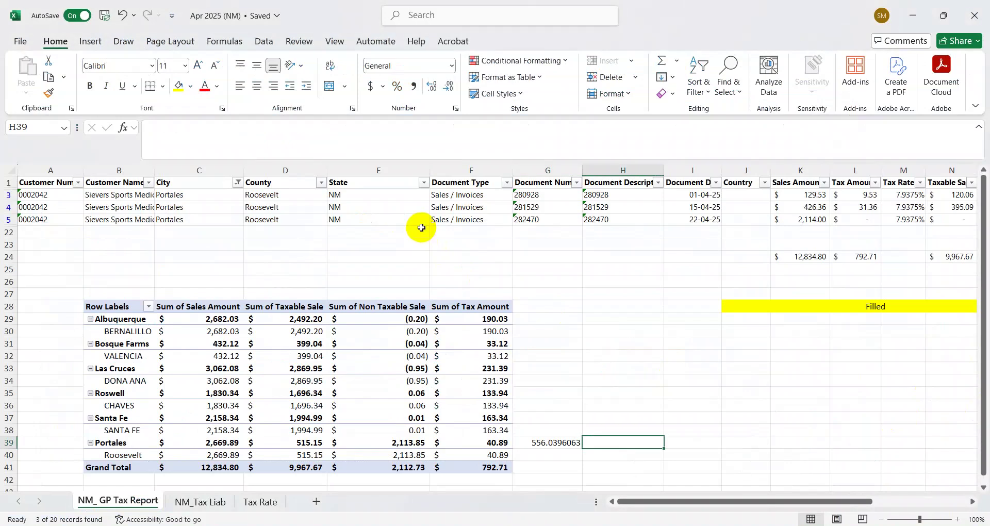
pyautogui.press('Right')
pyautogui.press('Up')
pyautogui.press('Up')
pyautogui.press('Up')
pyautogui.press('Up')
pyautogui.press('Up')
pyautogui.press('Up')
pyautogui.press('Up')
pyautogui.press('Up')
pyautogui.press('Up')
pyautogui.press('Up')
pyautogui.press('Up')
pyautogui.press('Up')
pyautogui.press('Up')
pyautogui.press('Up')
pyautogui.press('Right')
pyautogui.press('Right')
pyautogui.press('Right')
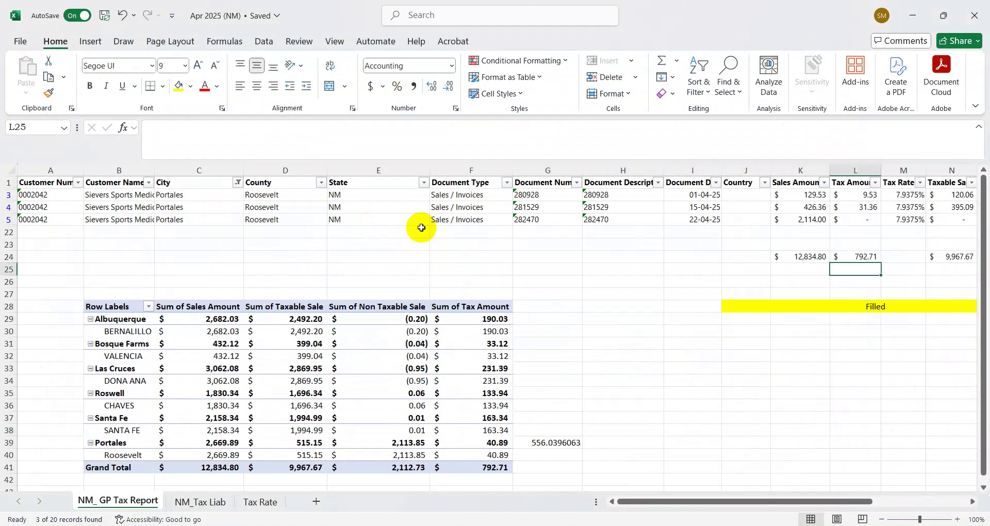
pyautogui.write('-796.03')
pyautogui.hotkey('ctrl', 'Return')
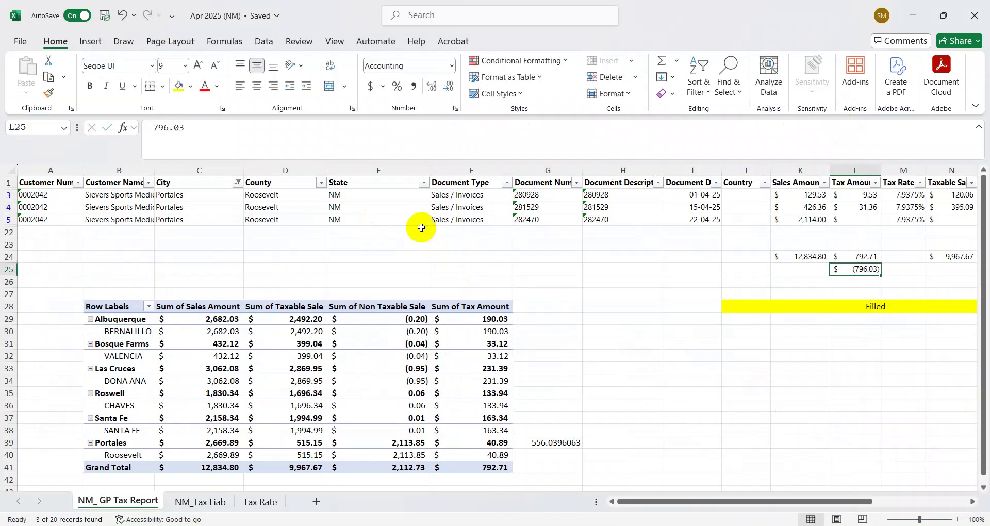
pyautogui.hotkey('shift', 'Up')
pyautogui.press('Up')
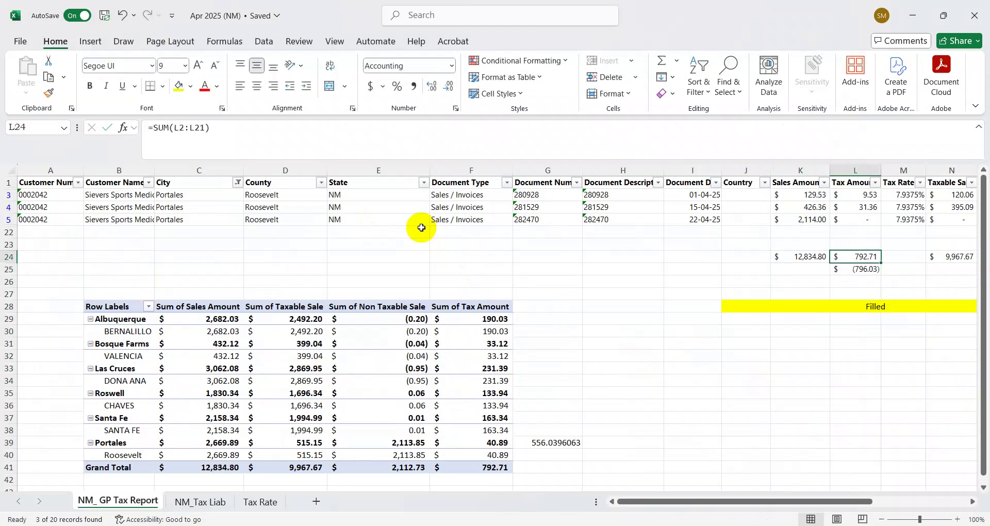
# Return to the tax return in the browser, answer No to claiming business credits, and proceed to the Summary
pyautogui.hotkey('alt', 'Tab')
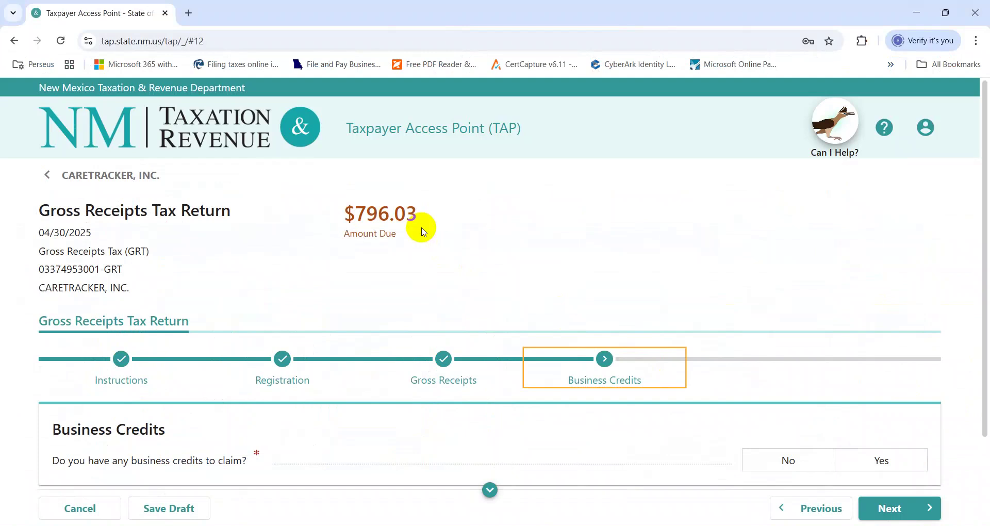
pyautogui.scroll(-2, 422, 231)
pyautogui.click(788, 351)
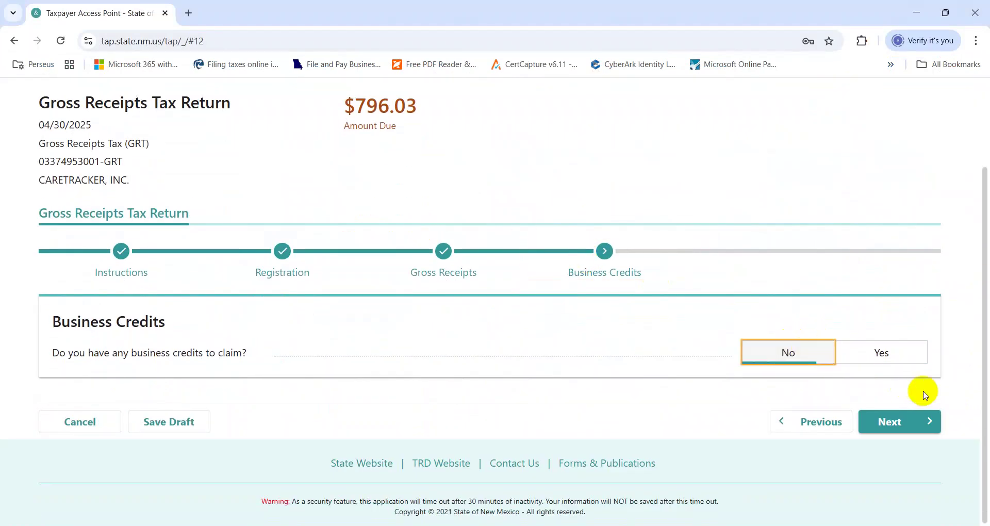
pyautogui.click(913, 418)
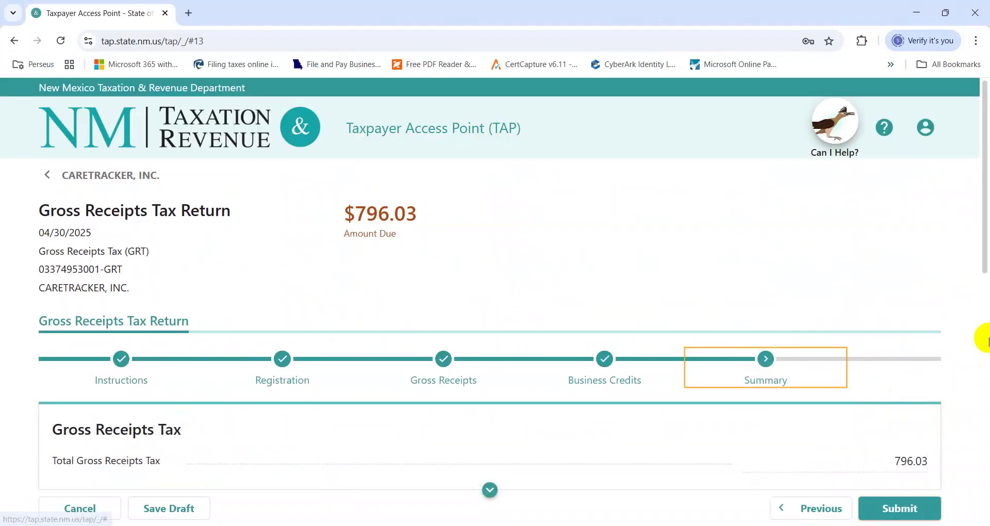
# Accept the perjury declaration in the Signature section, submit the Gross Receipts Tax return, and confirm the submission
pyautogui.scroll(-6, 986, 340)
pyautogui.scroll(-2, 984, 360)
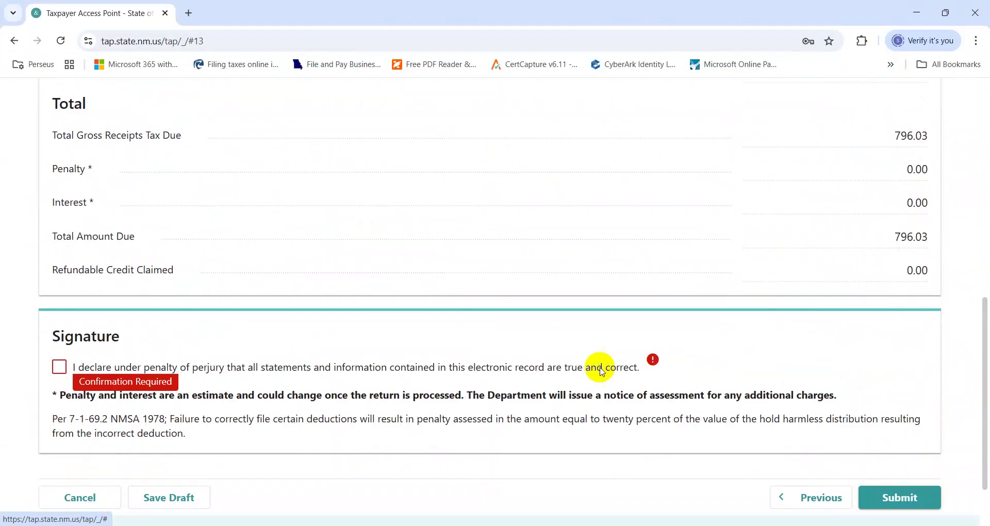
pyautogui.click(494, 367)
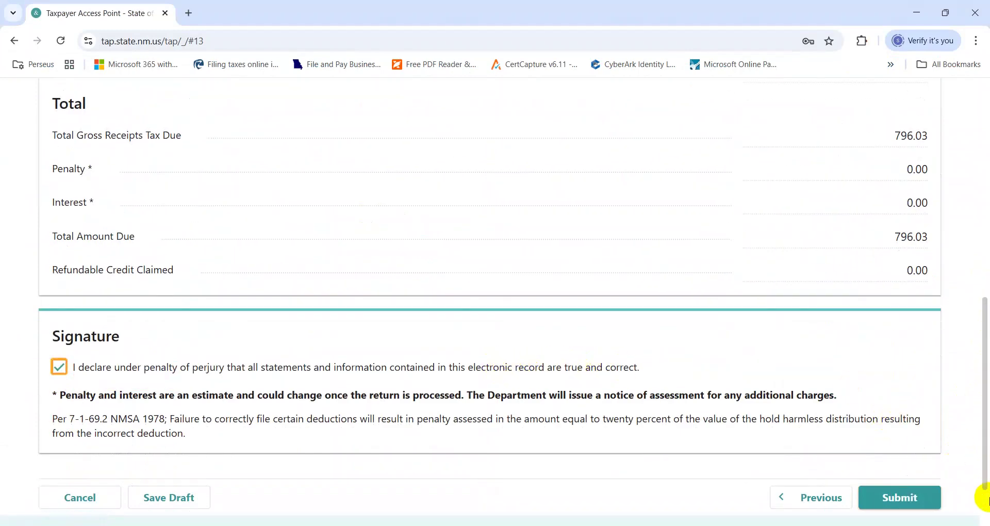
pyautogui.click(898, 496)
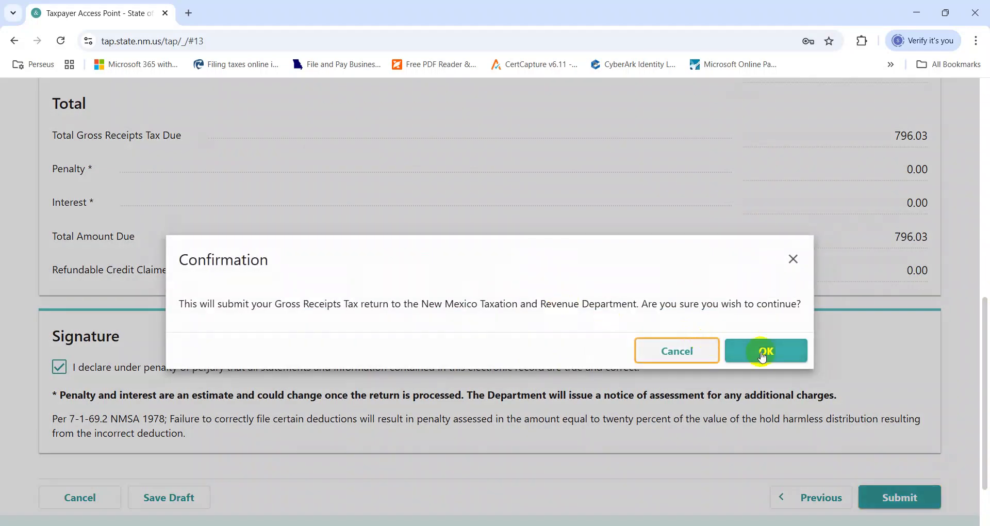
pyautogui.click(762, 354)
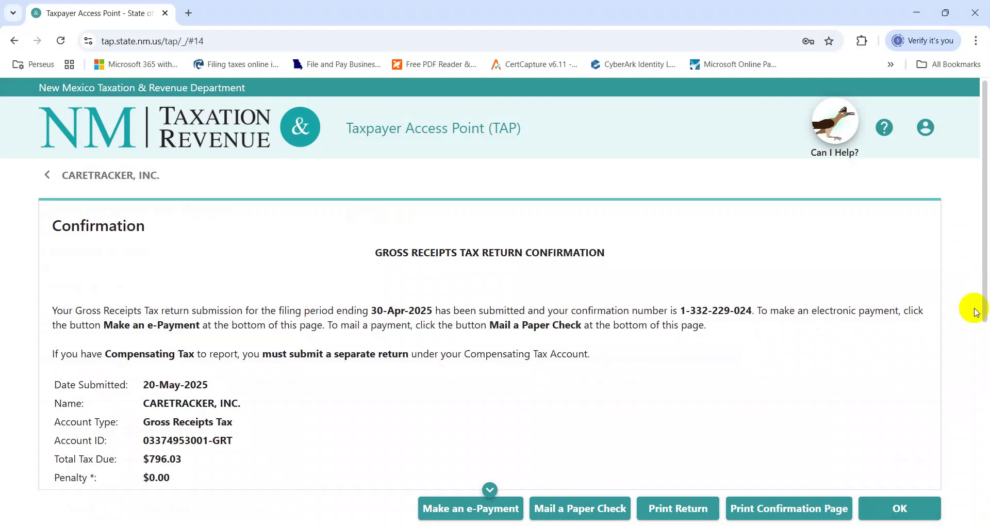
# Review the return's submission confirmation details and bring up the open windows to switch away from the browser
pyautogui.moveTo(983, 248); pyautogui.dragTo(986, 390)
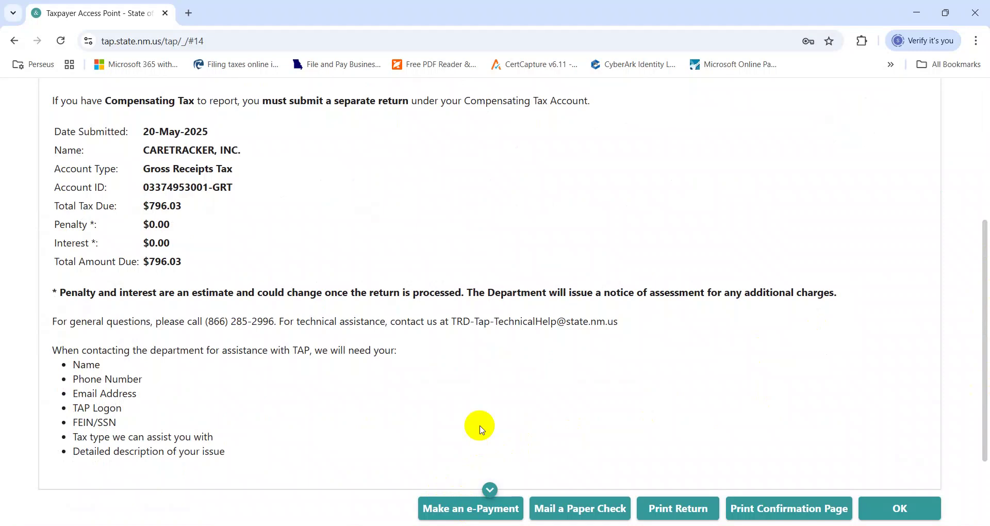
pyautogui.hotkey('alt', 'Tab')
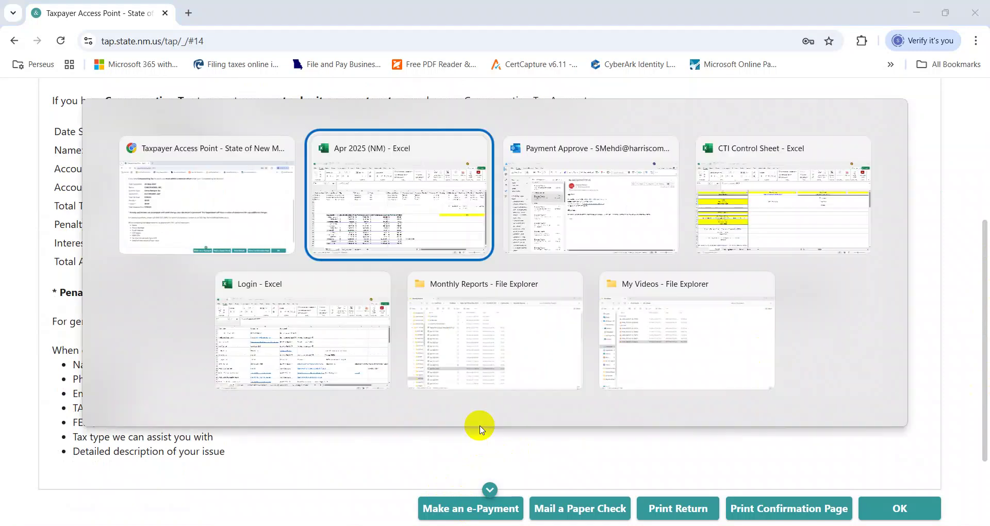